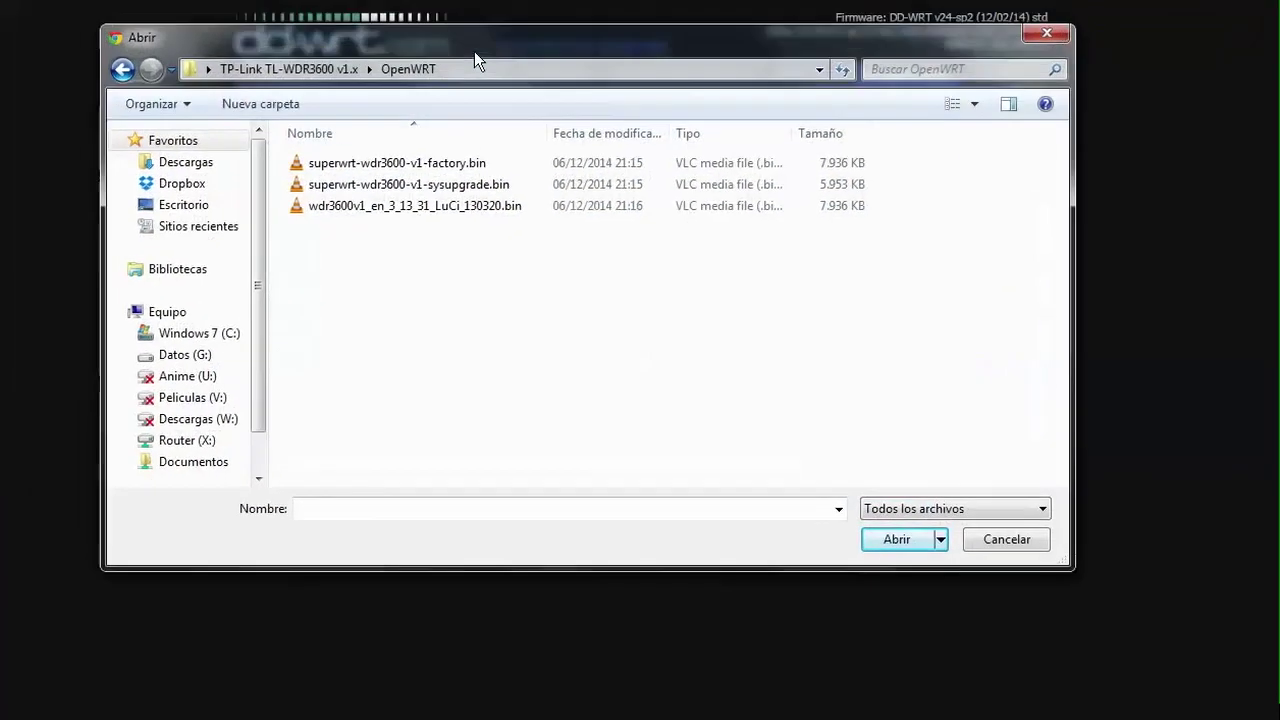
Step: Extract wdr3600v1_webrevert.rar in the DD-WRT v24 PreSP2 folder
key(BackSpace)
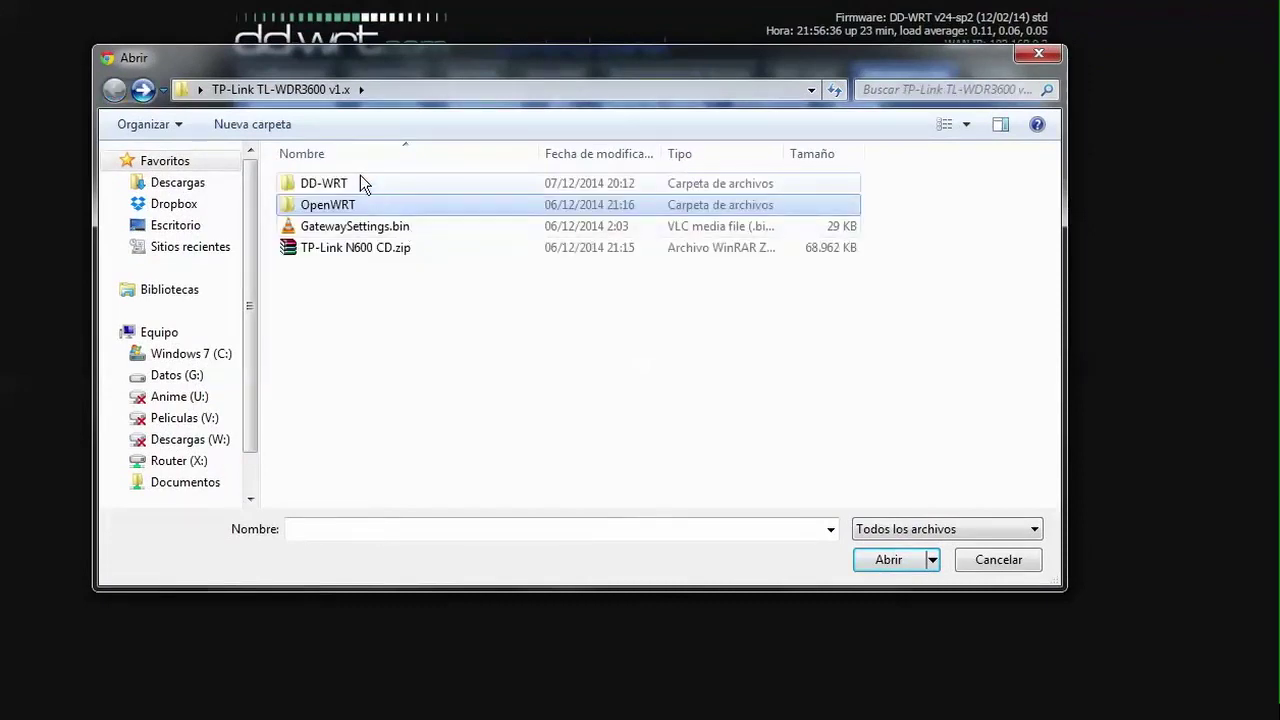
double_click(360, 180)
double_click(352, 205)
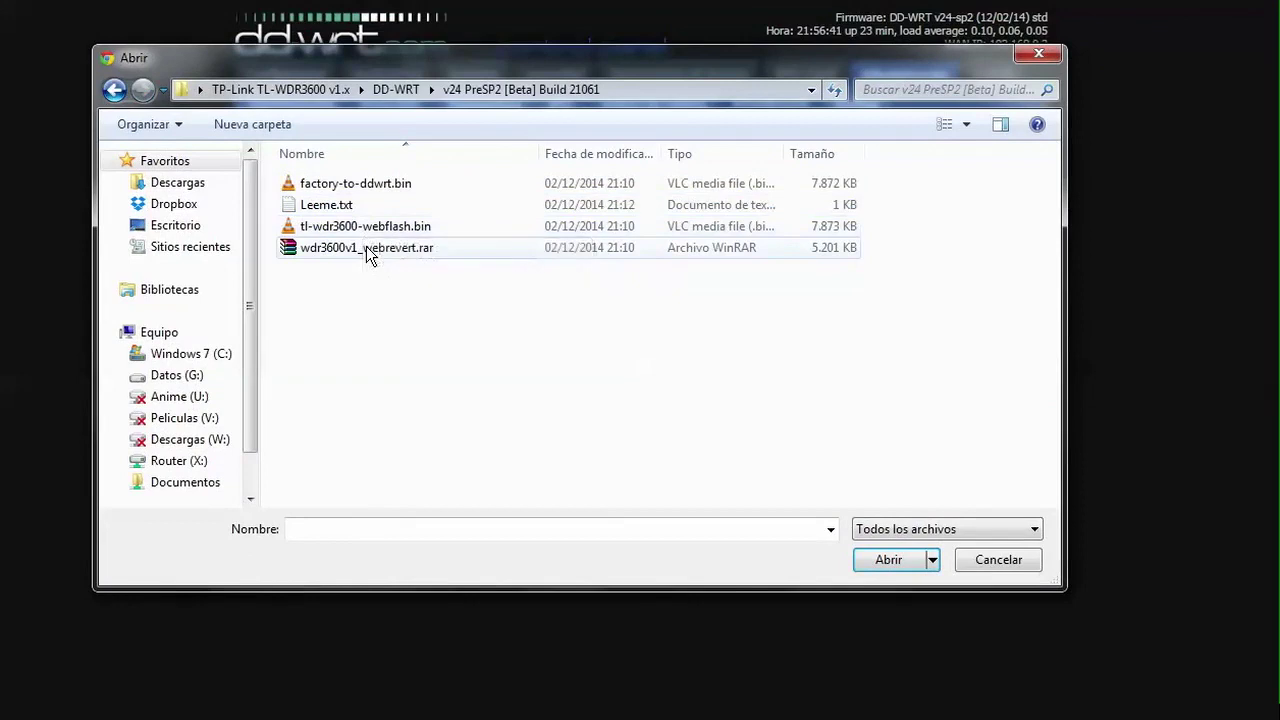
click(368, 250)
right_click(368, 251)
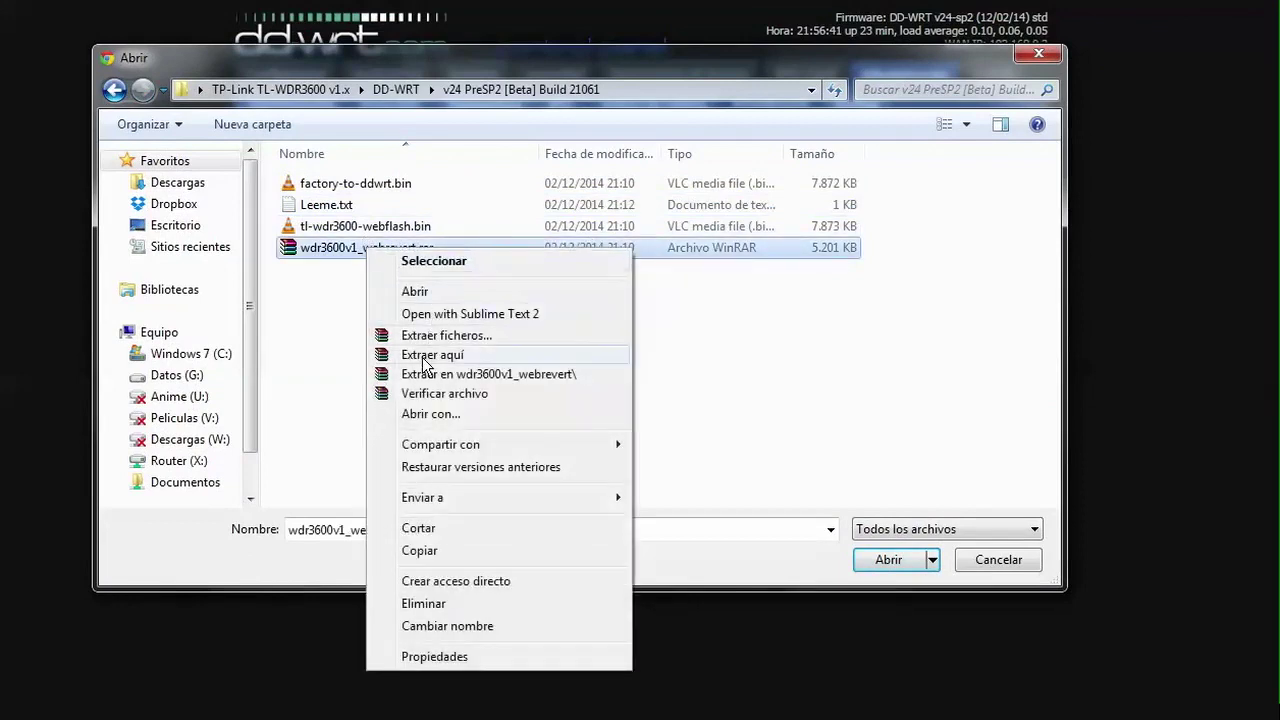
click(422, 354)
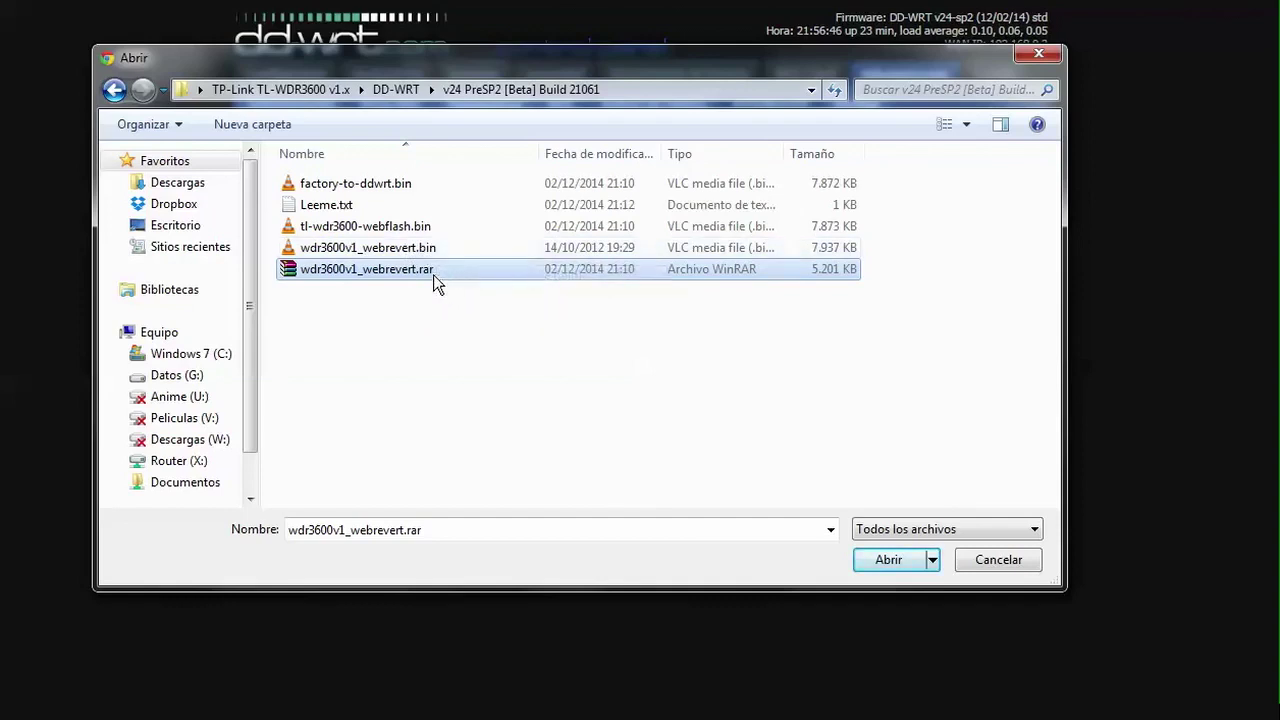
Step: Choose the extracted wdr3600v1_webrevert.bin as the firmware file and start flashing it
click(423, 252)
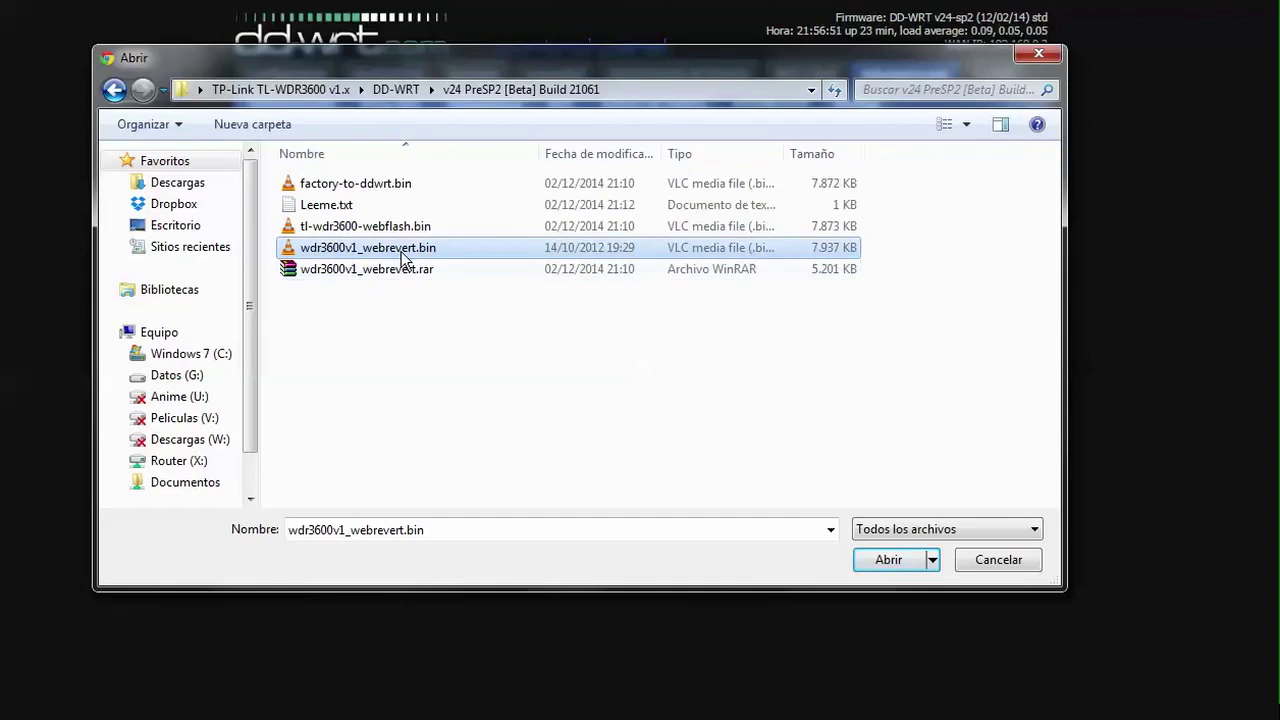
double_click(405, 252)
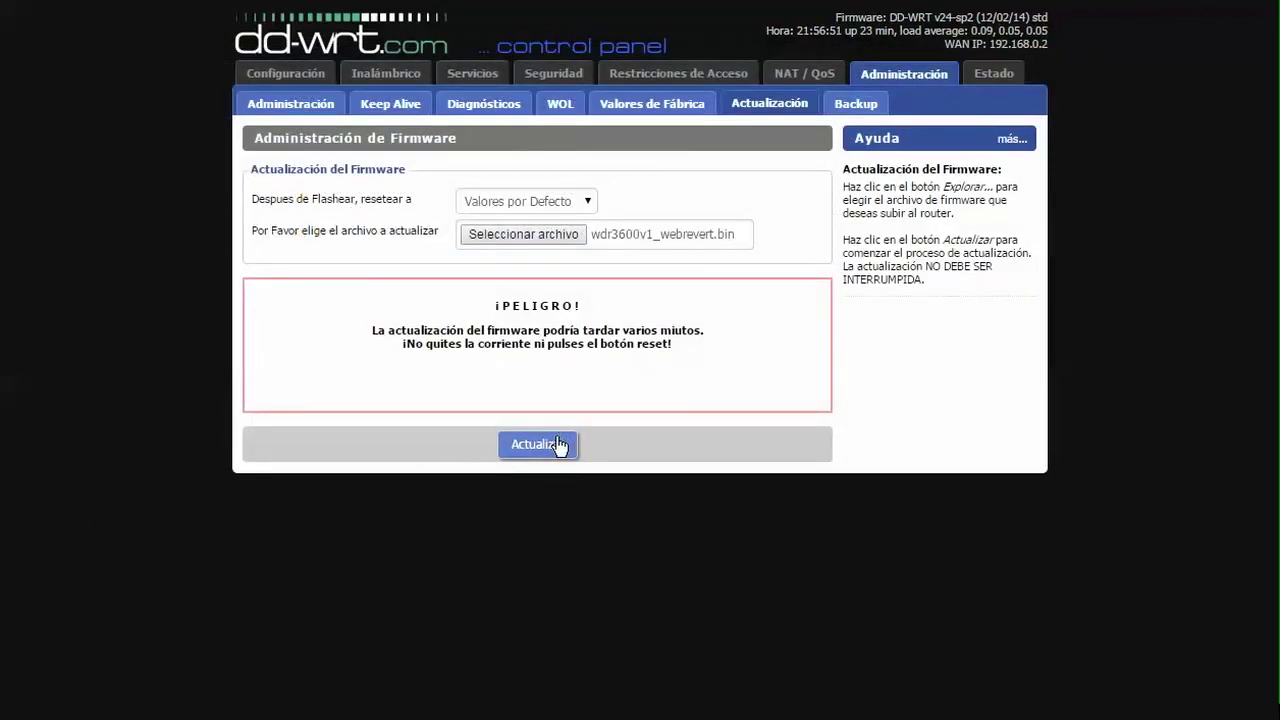
click(558, 445)
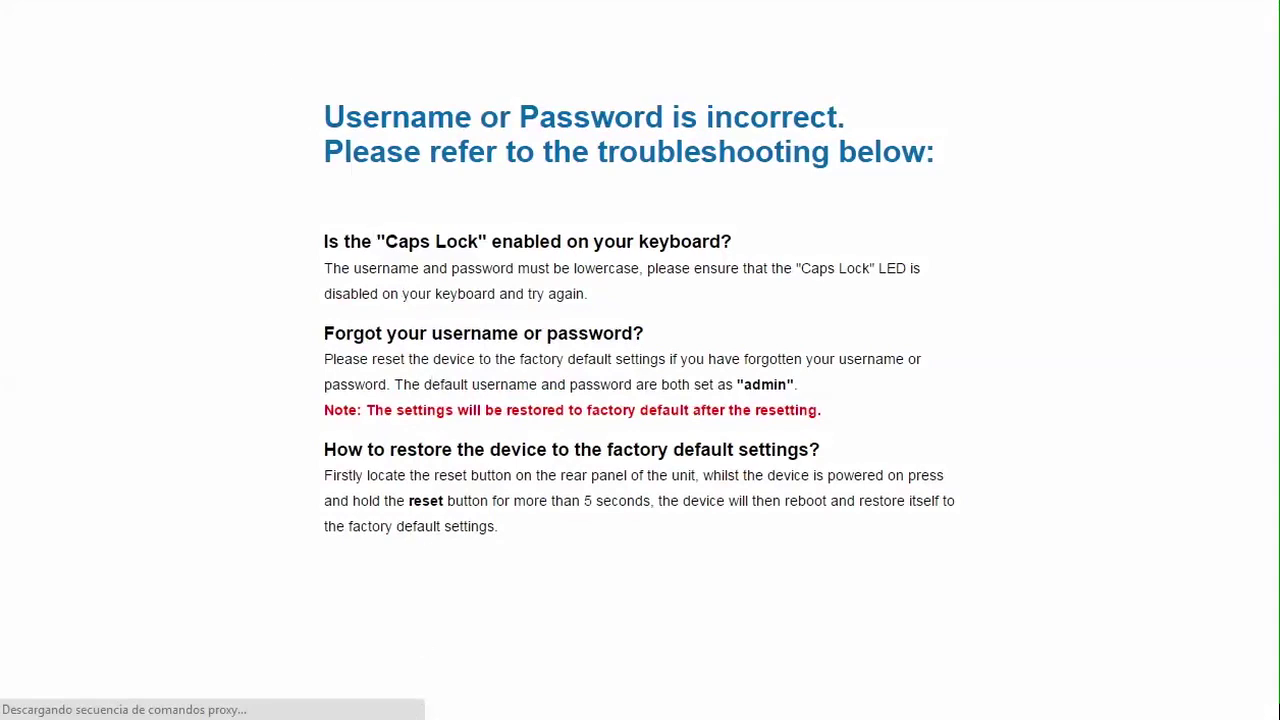
Step: Load 192.168.1.1 and log in with the default administrator username and password
text(192.168.1.1)
key(Return)
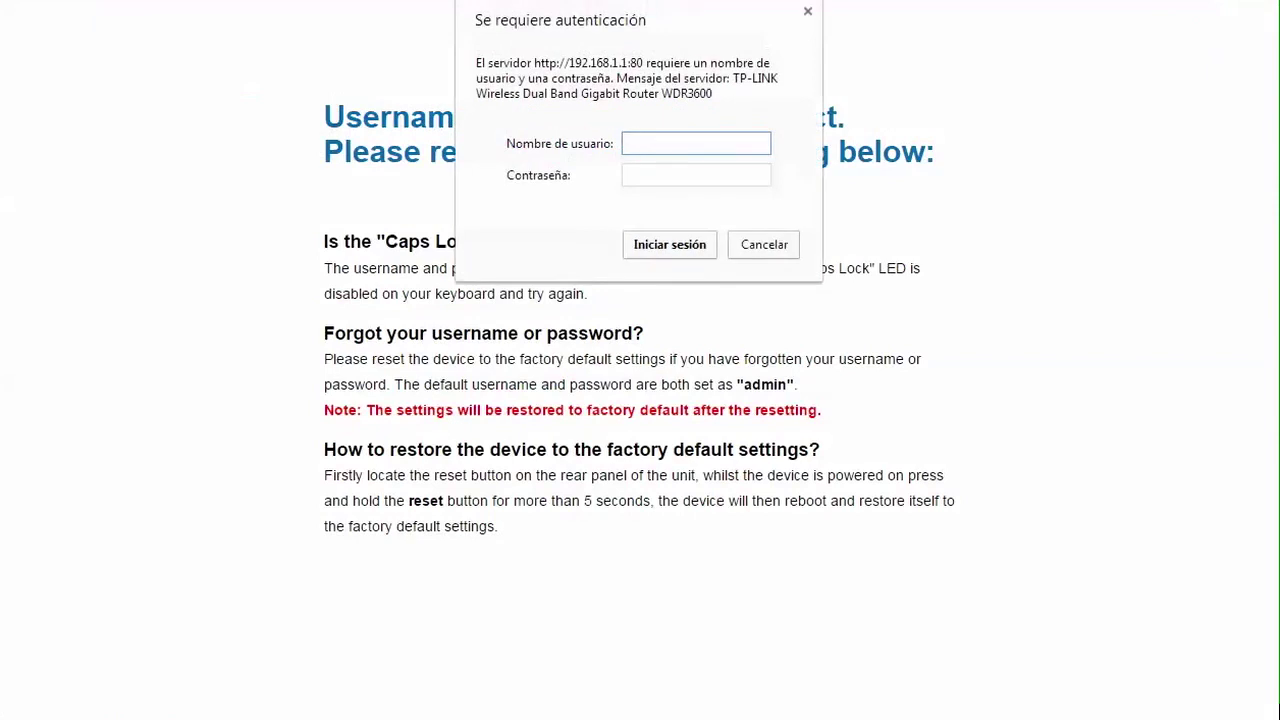
key(Tab)
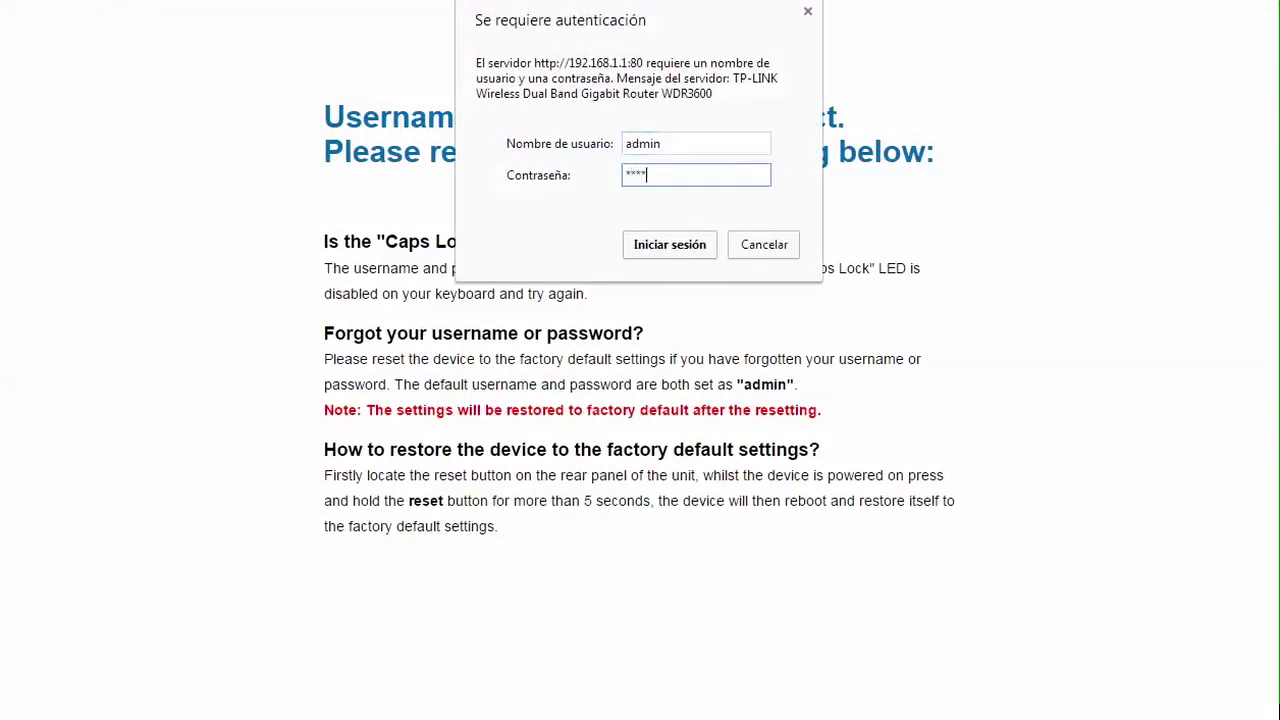
key(Return)
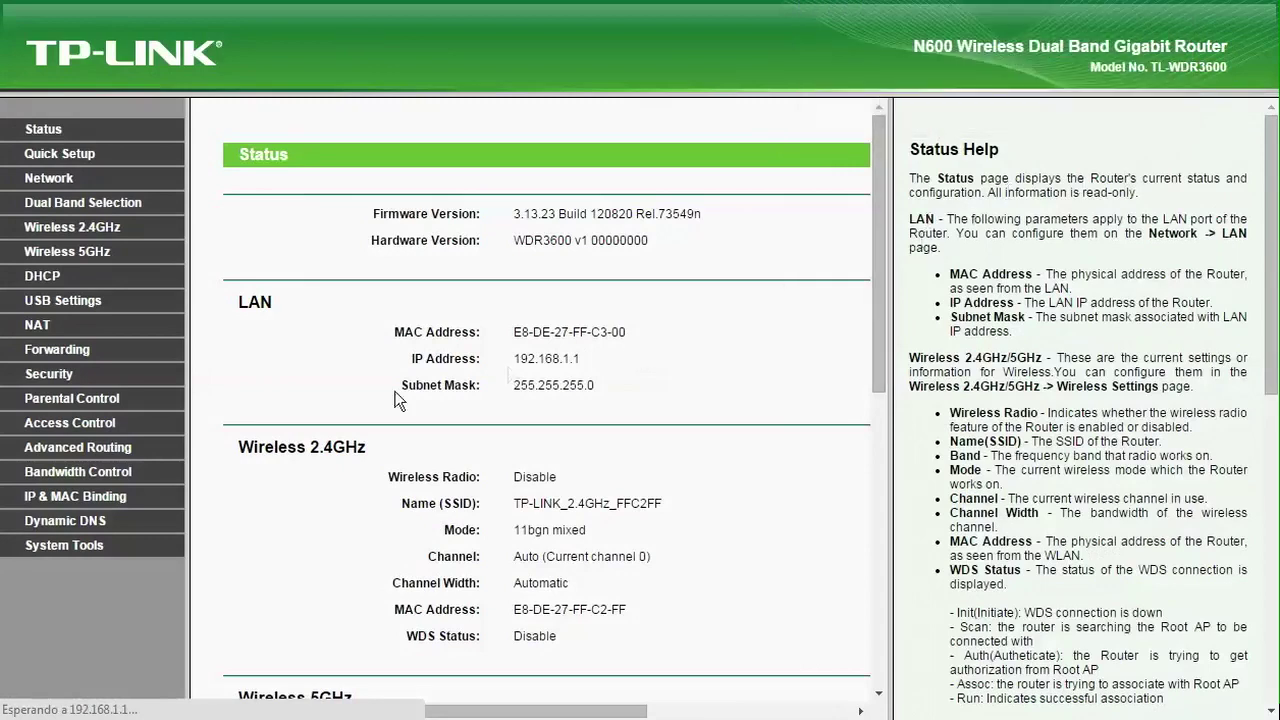
Step: Go to the Firmware Upgrade page under System Tools
click(89, 549)
scroll(749, 480, down, 5)
scroll(790, 475, down, 5)
click(87, 549)
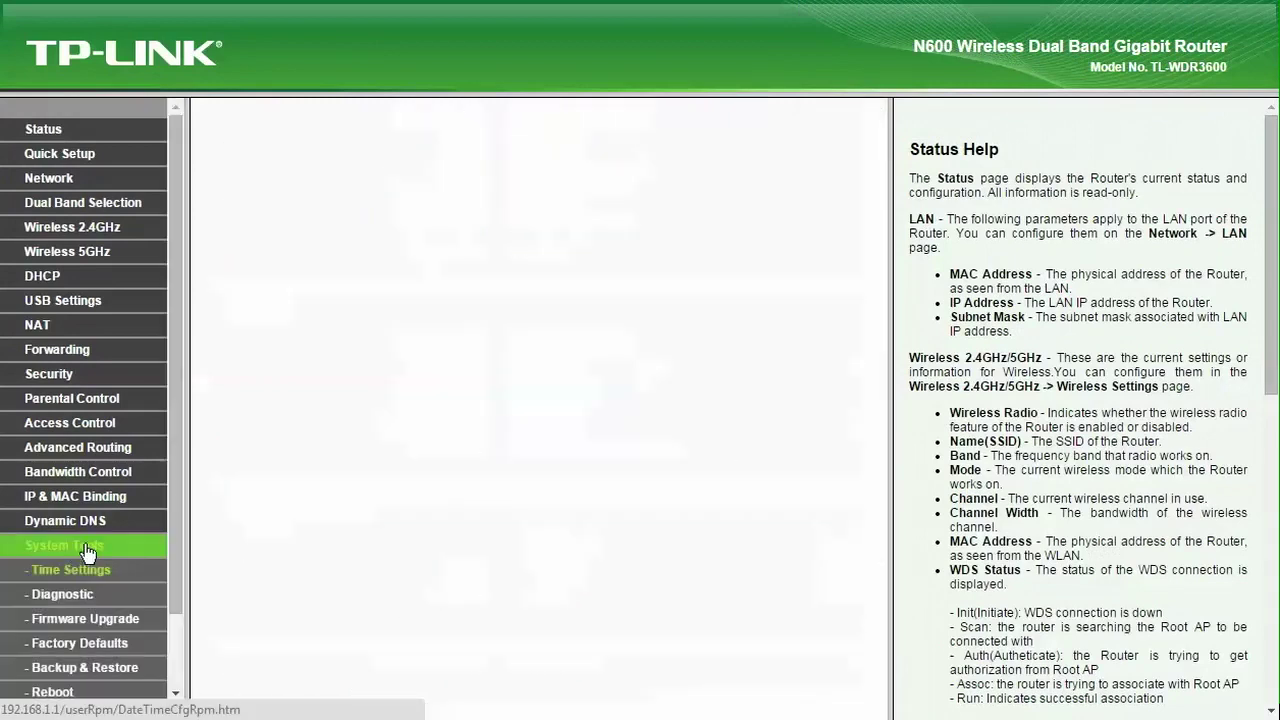
scroll(88, 555, down, 2)
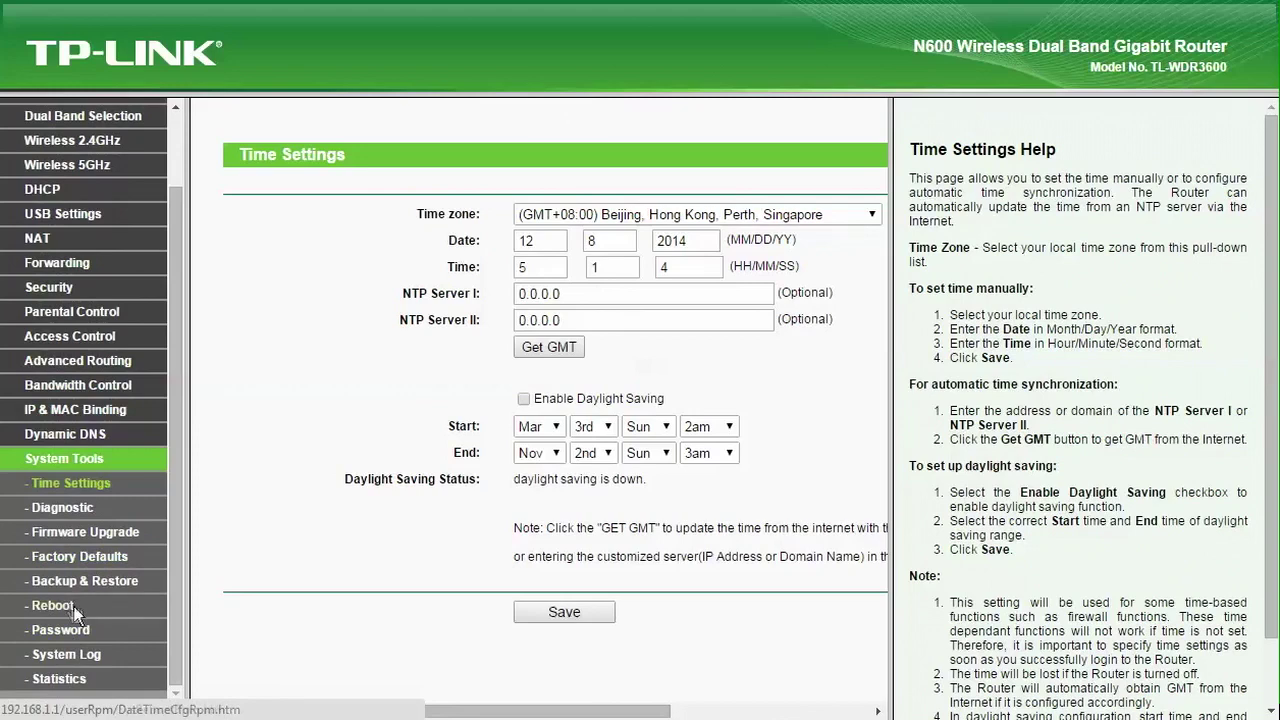
click(85, 532)
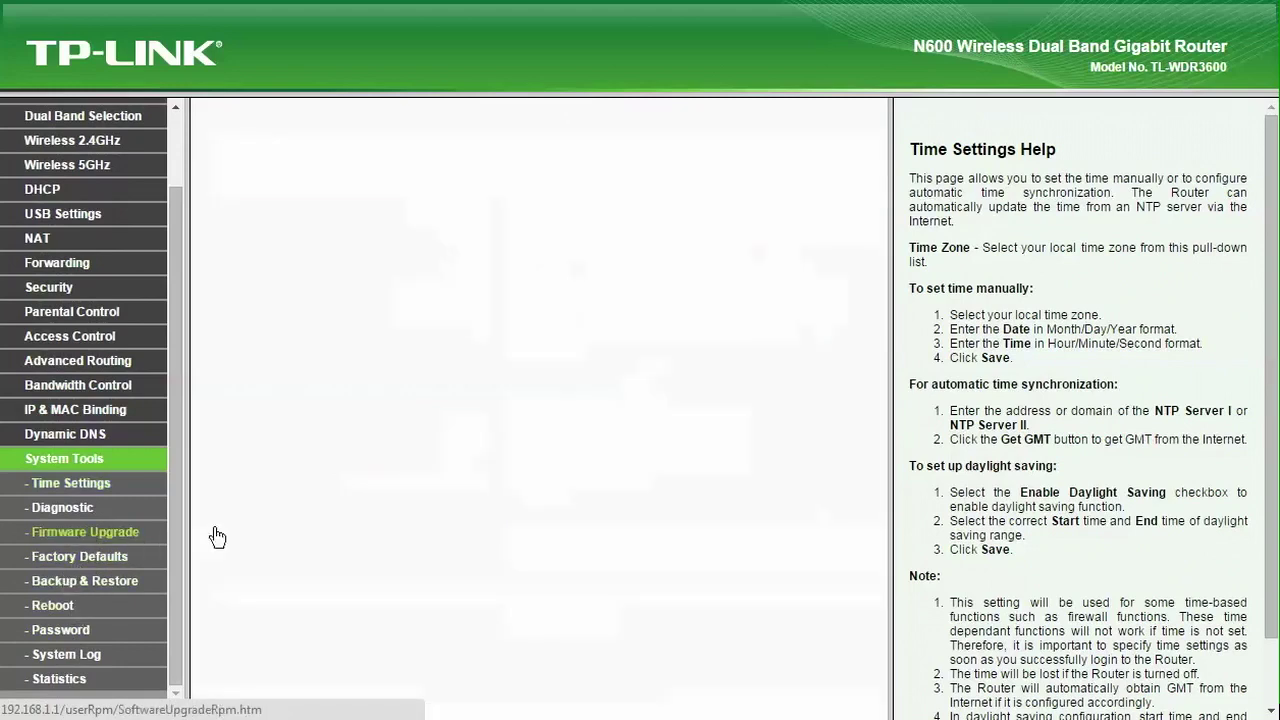
Step: Upload OpenWRT\superwrt-wdr3600-v1-factory.bin and confirm the firmware upgrade
click(575, 218)
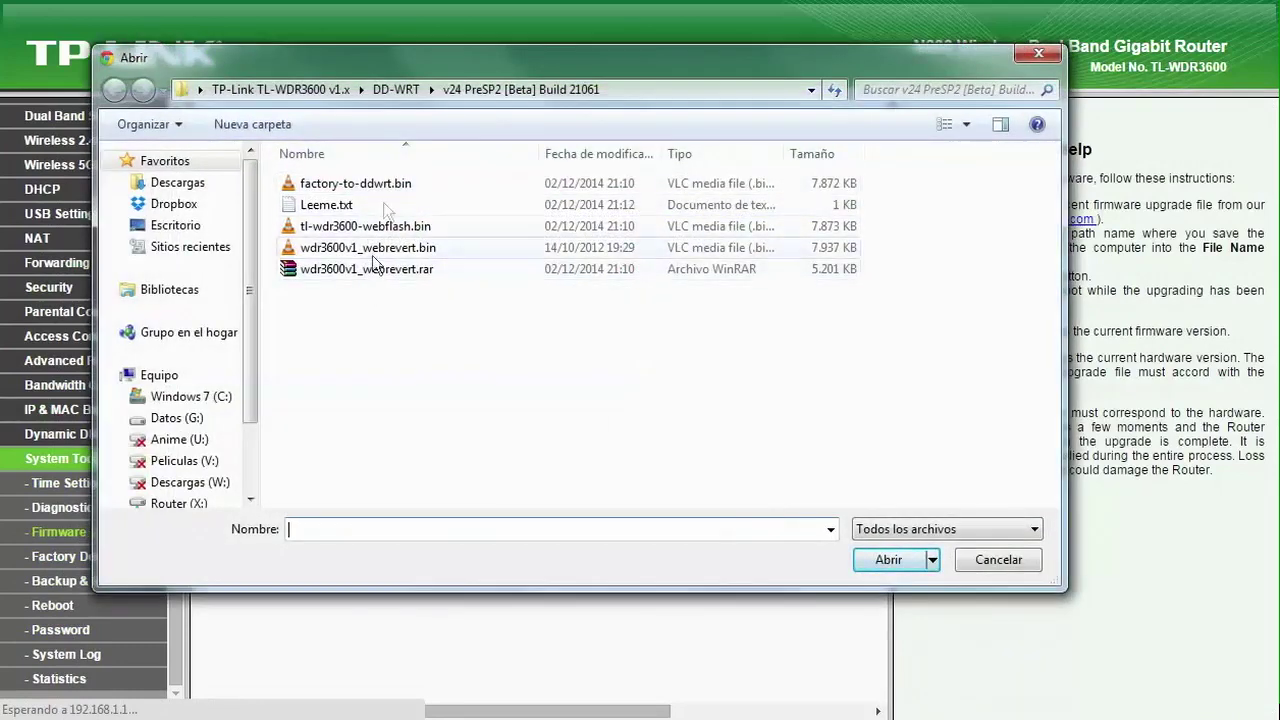
click(394, 90)
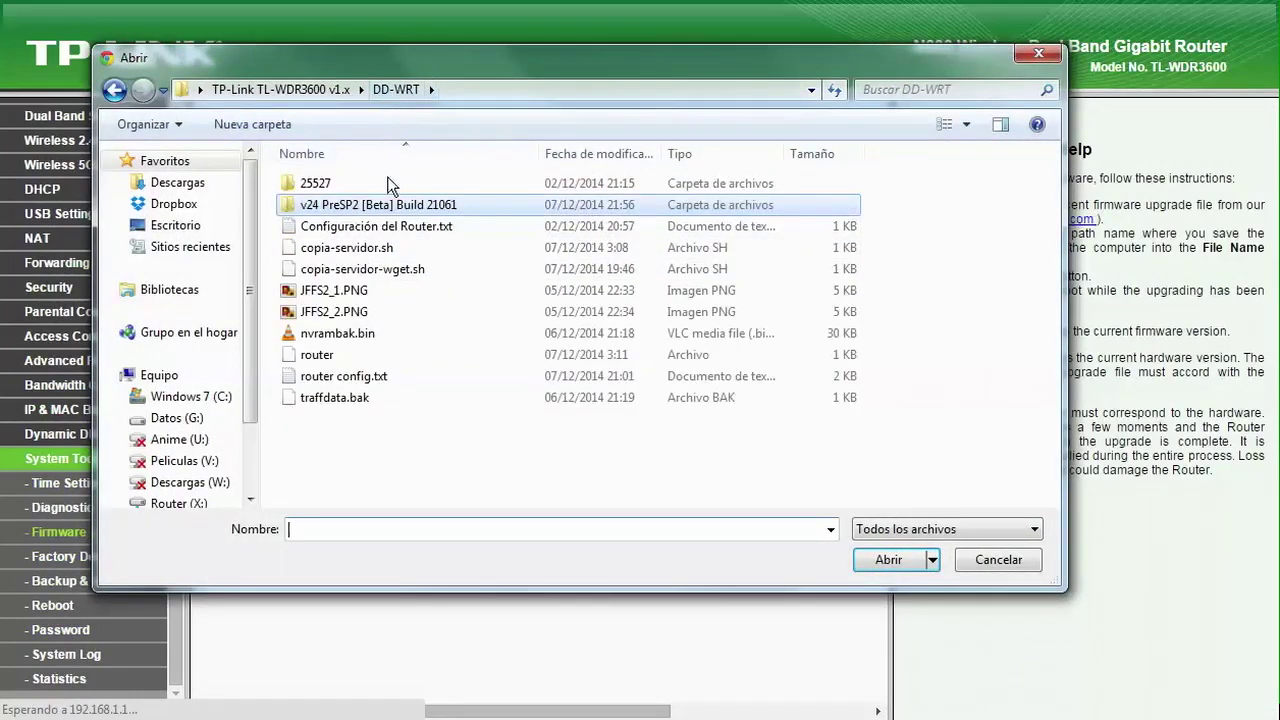
click(318, 92)
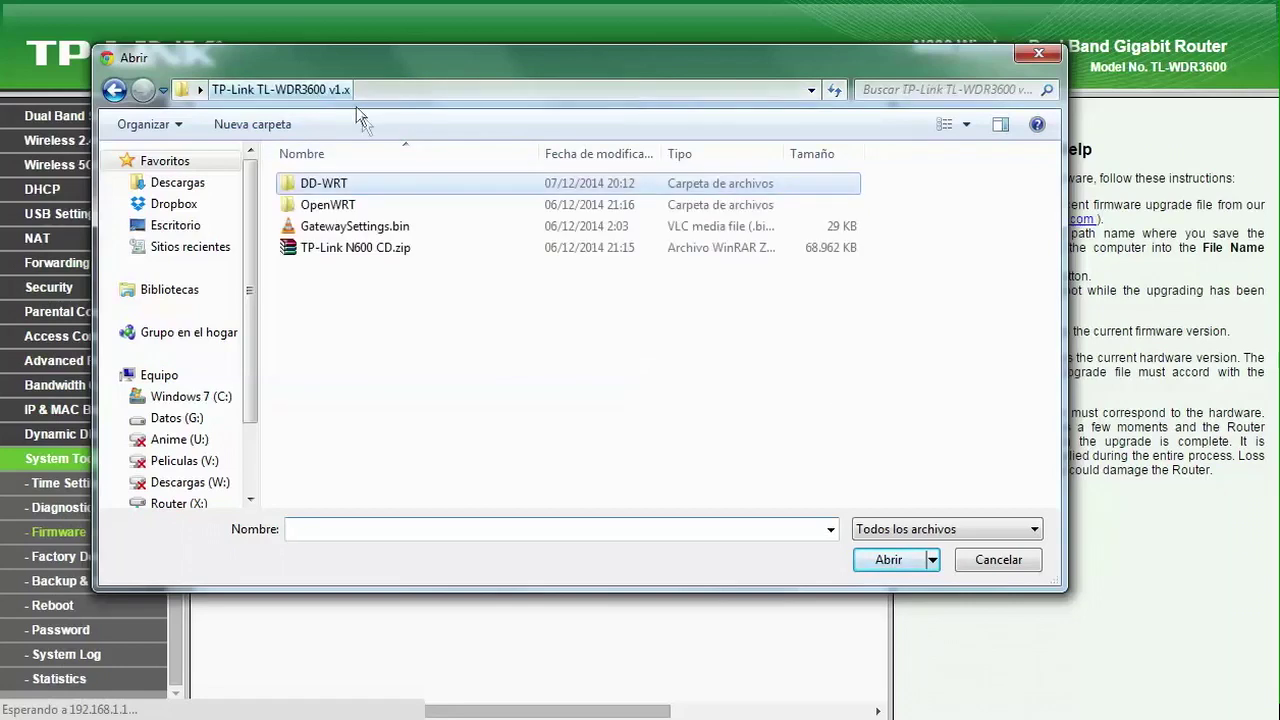
double_click(366, 205)
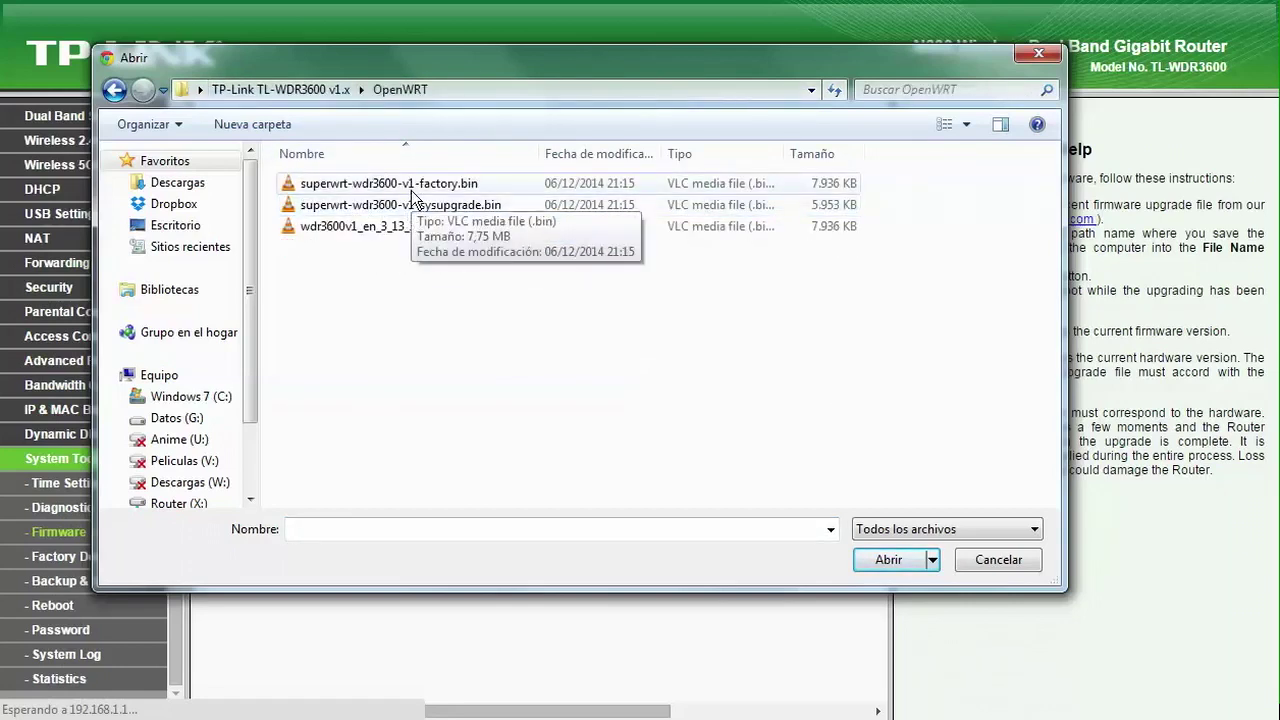
click(411, 190)
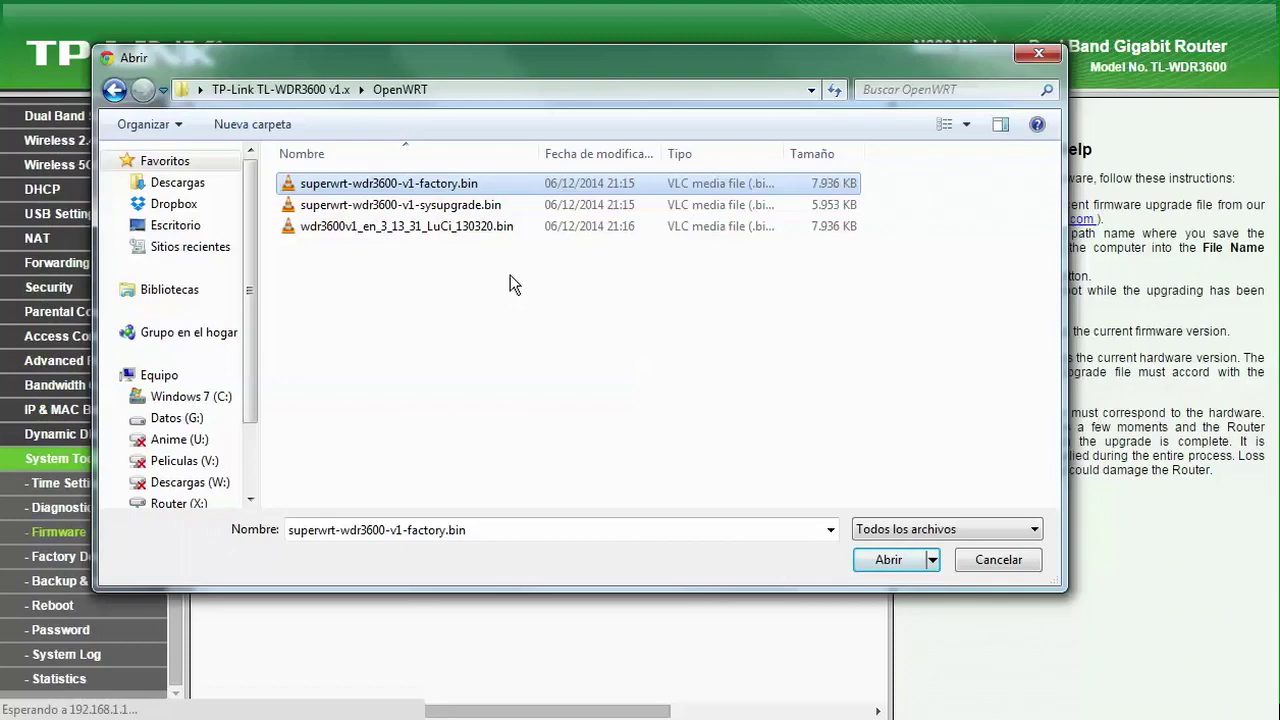
click(886, 560)
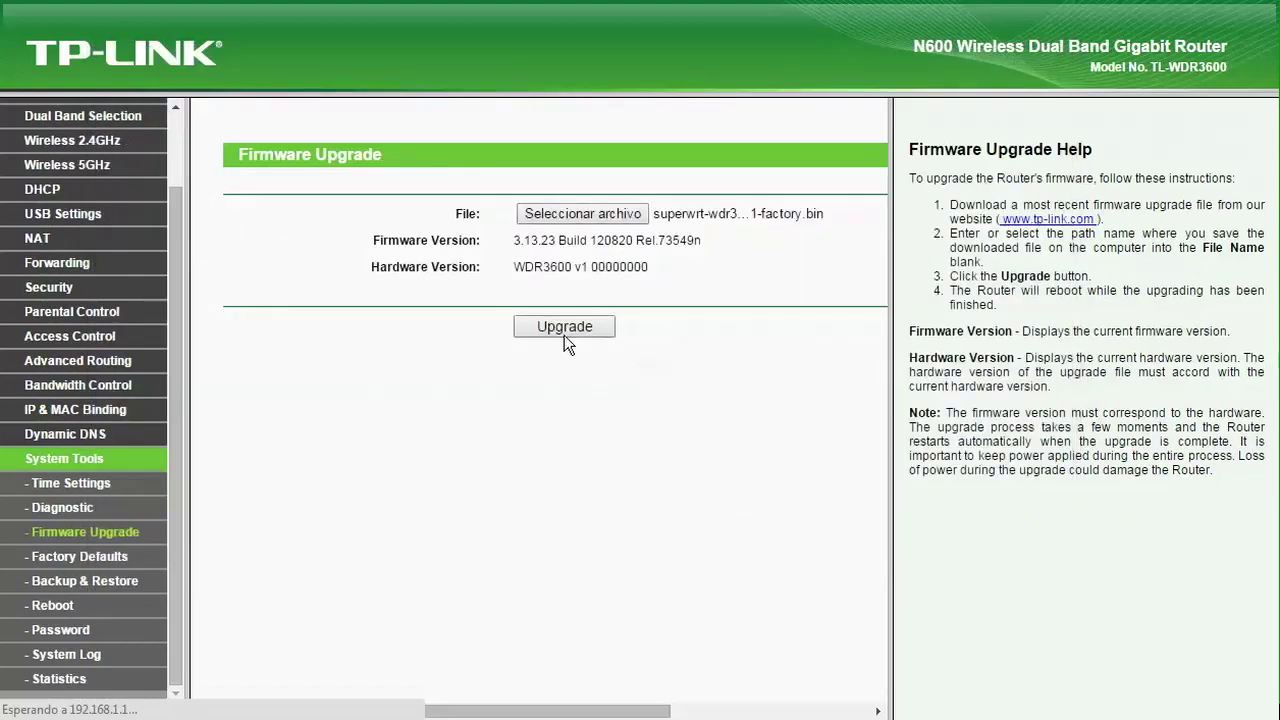
click(564, 327)
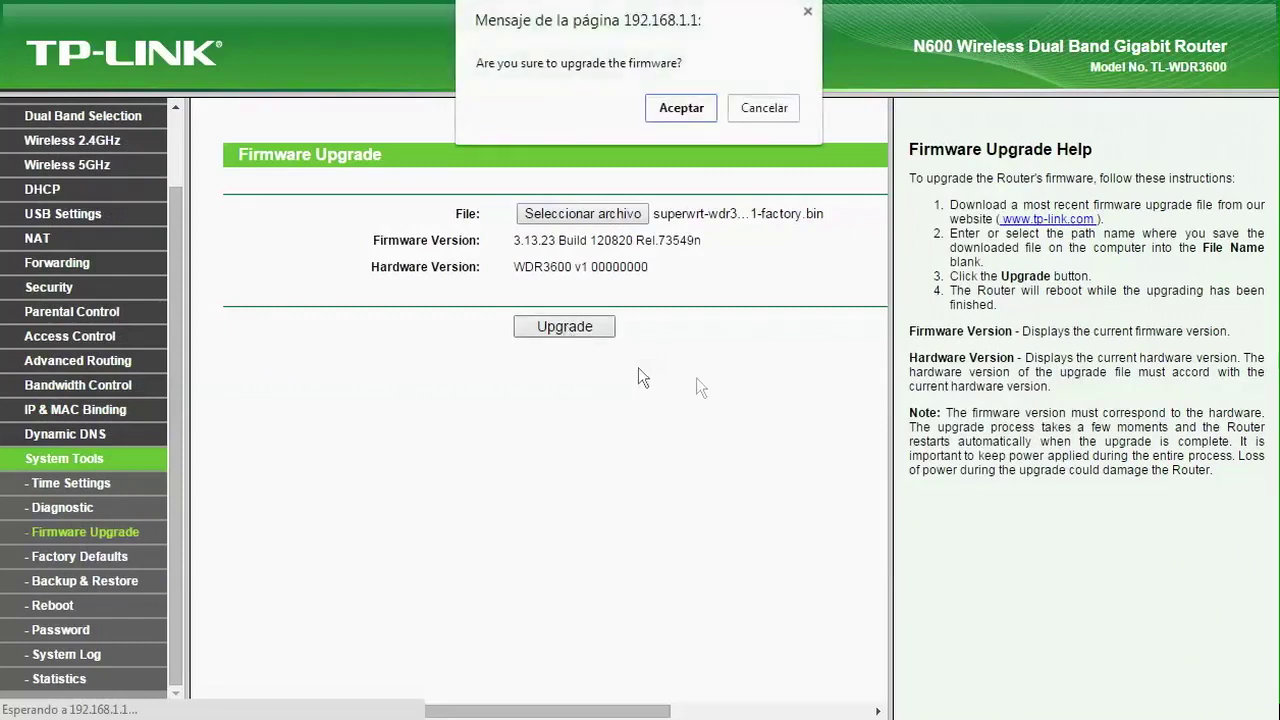
click(675, 118)
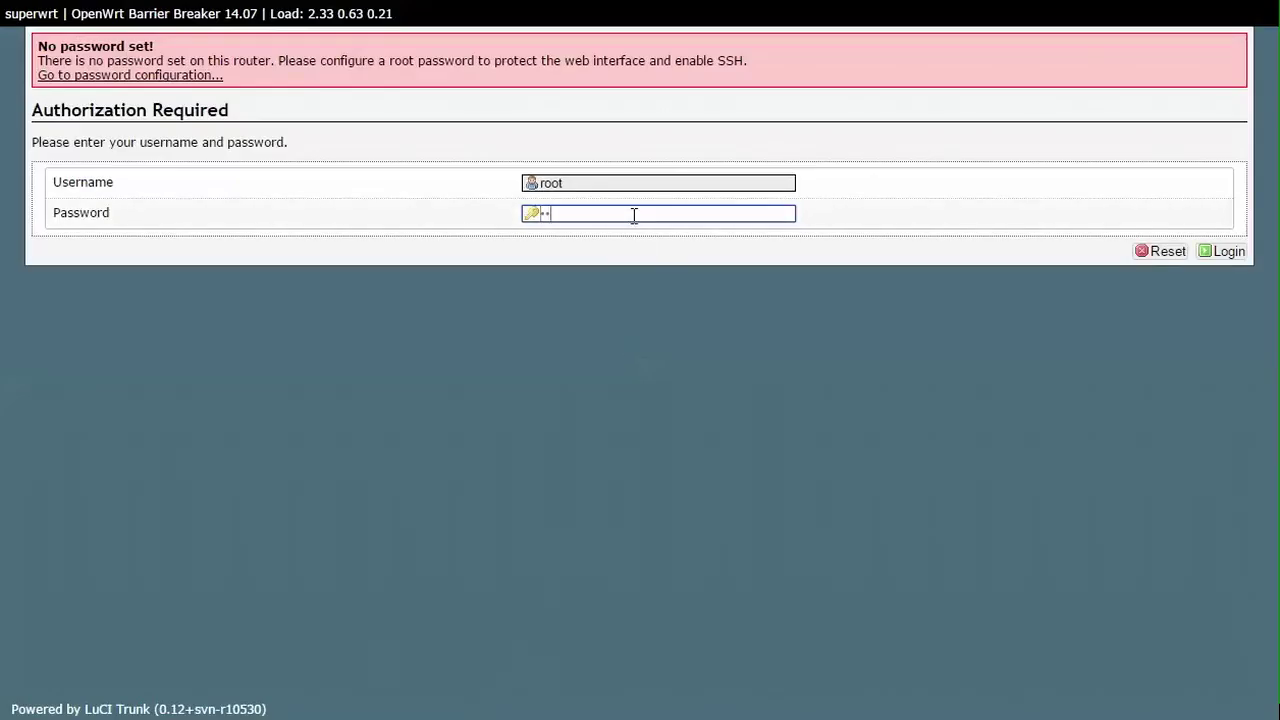
Step: Log in to LuCI as root
key(Return)
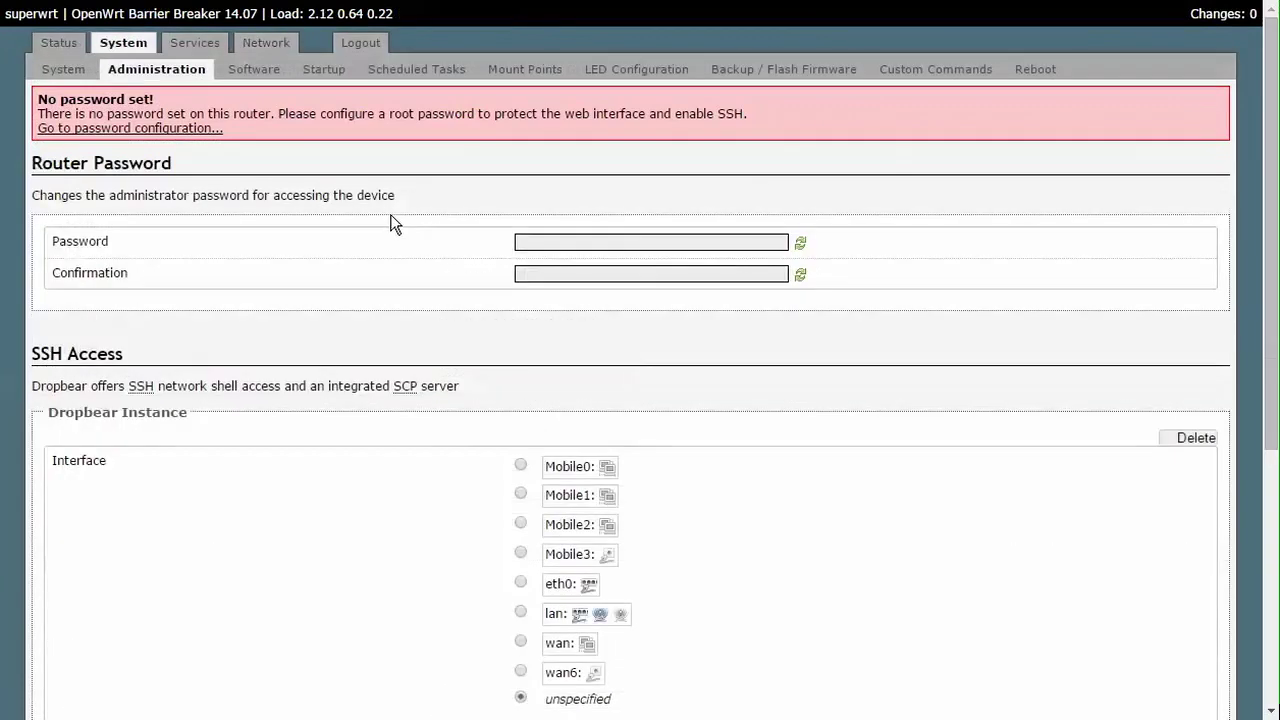
Step: Enter and confirm a new router administrator password
click(561, 239)
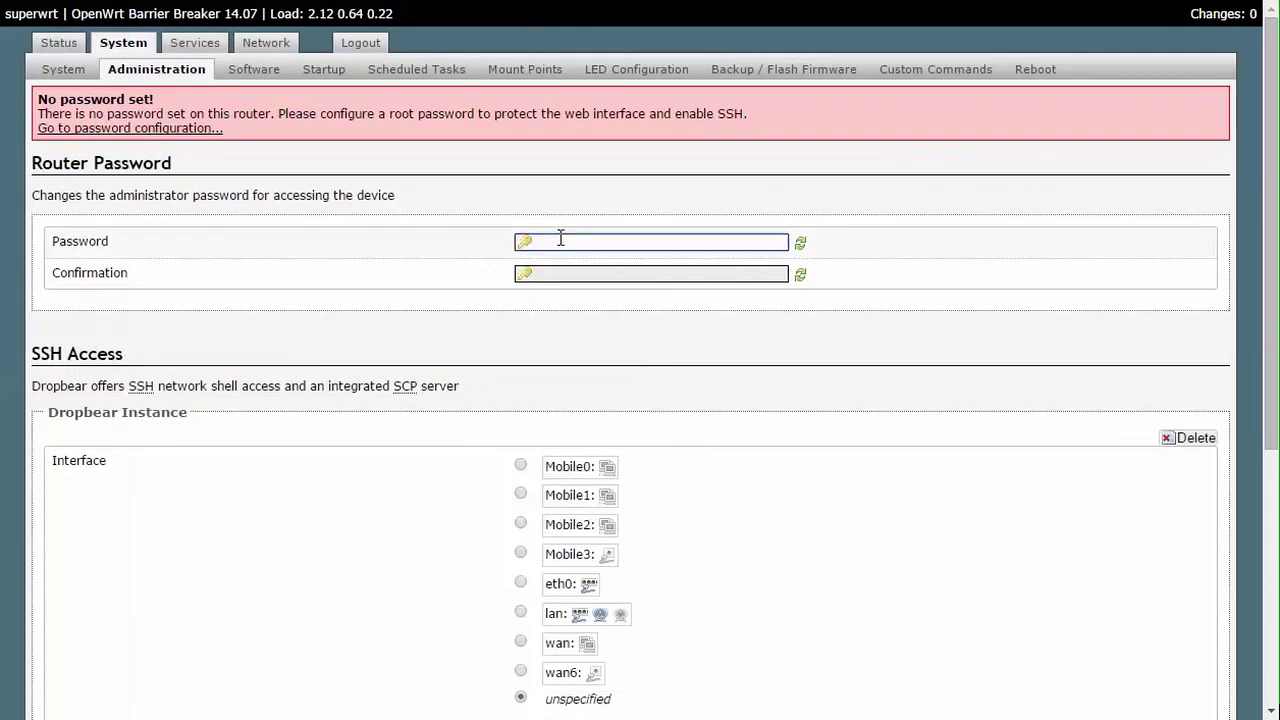
key(Tab)
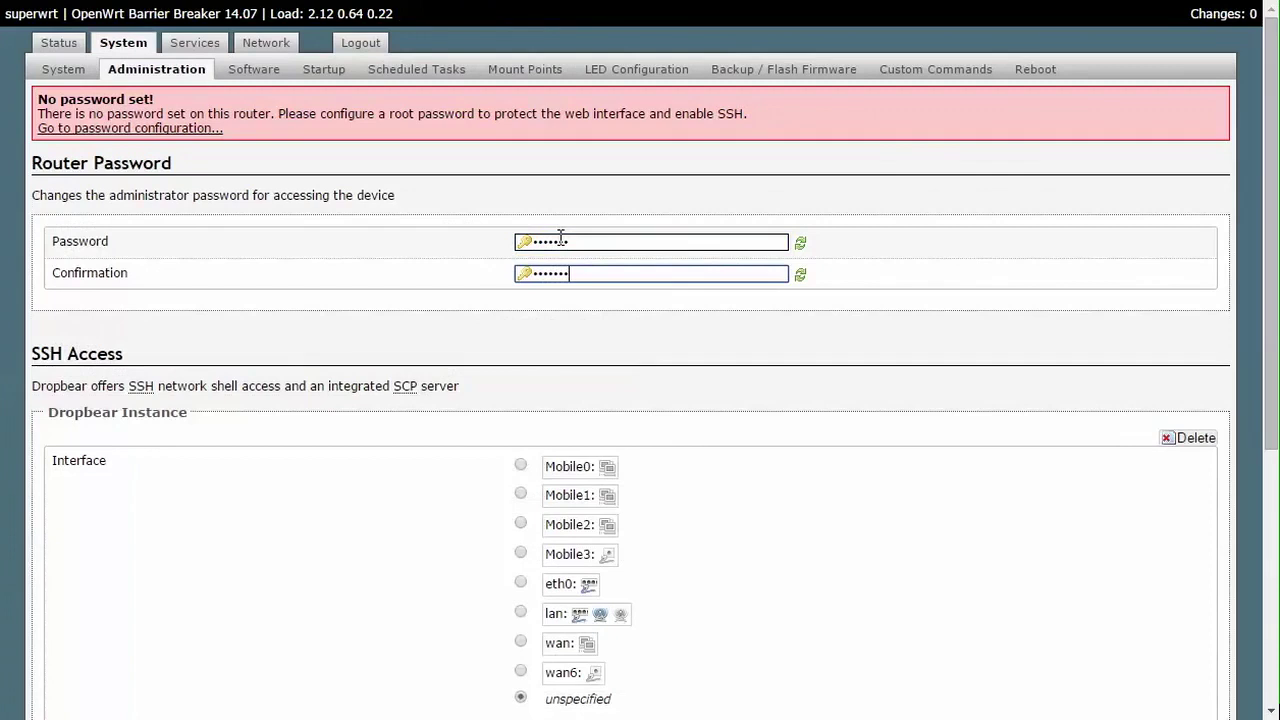
Step: Make Dropbear SSH listen only on the lan interface
scroll(800, 425, down, 2)
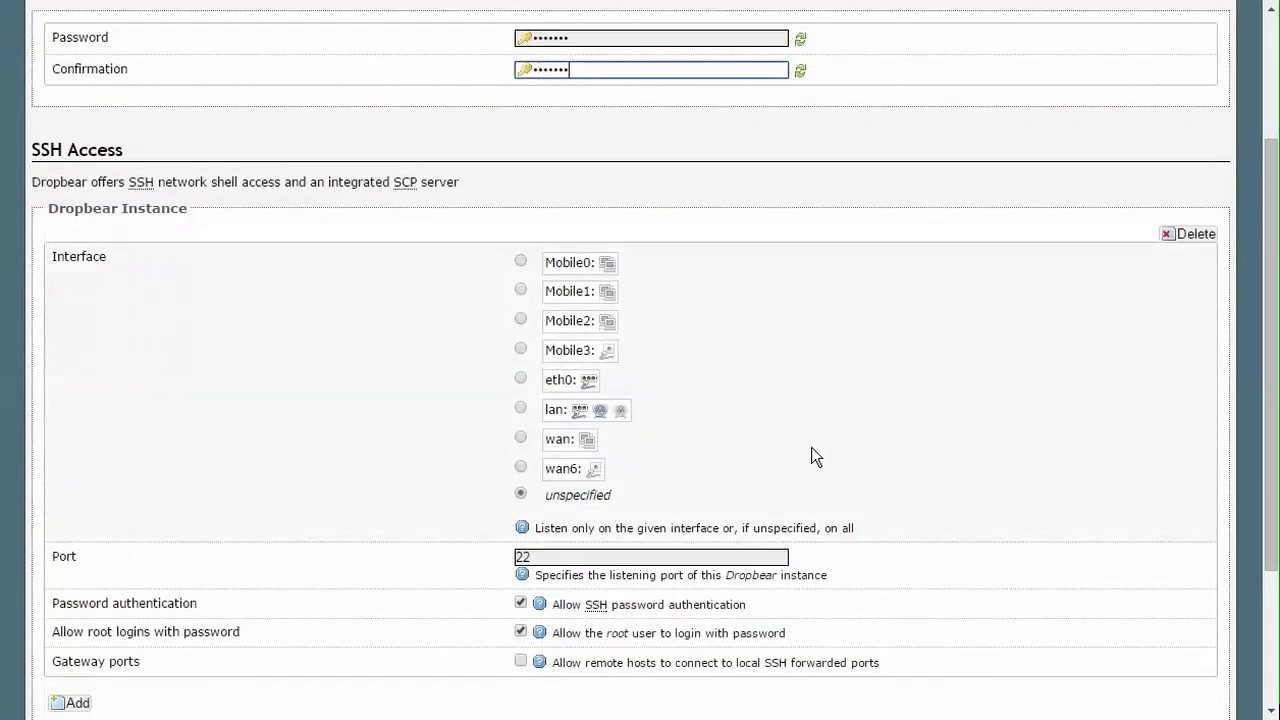
scroll(1030, 340, down, 2)
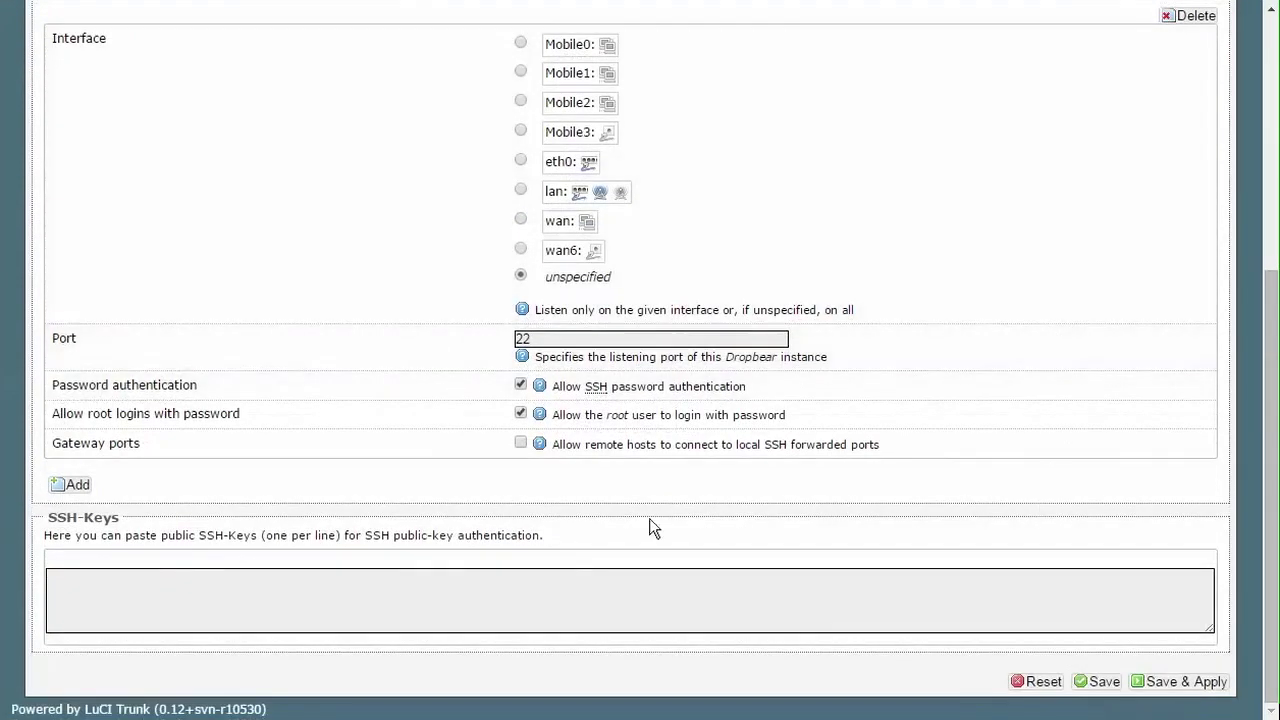
scroll(645, 520, up, 4)
scroll(637, 518, down, 2)
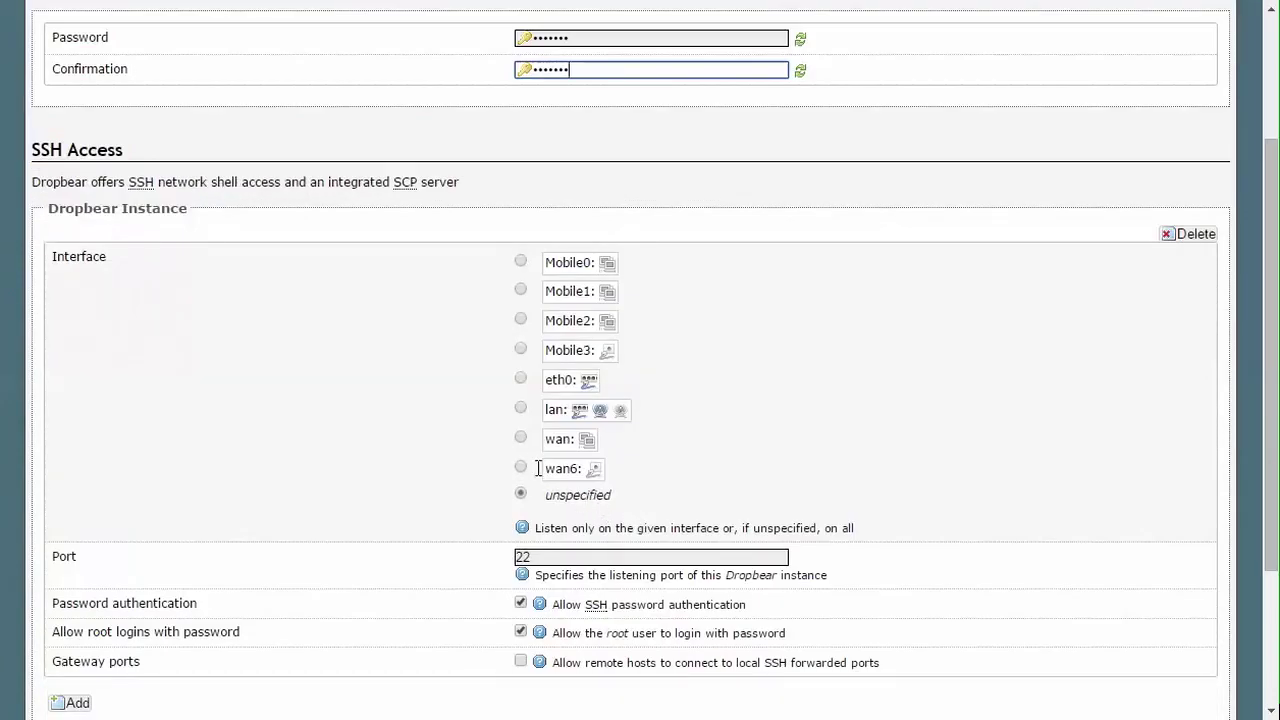
click(522, 409)
scroll(527, 420, down, 2)
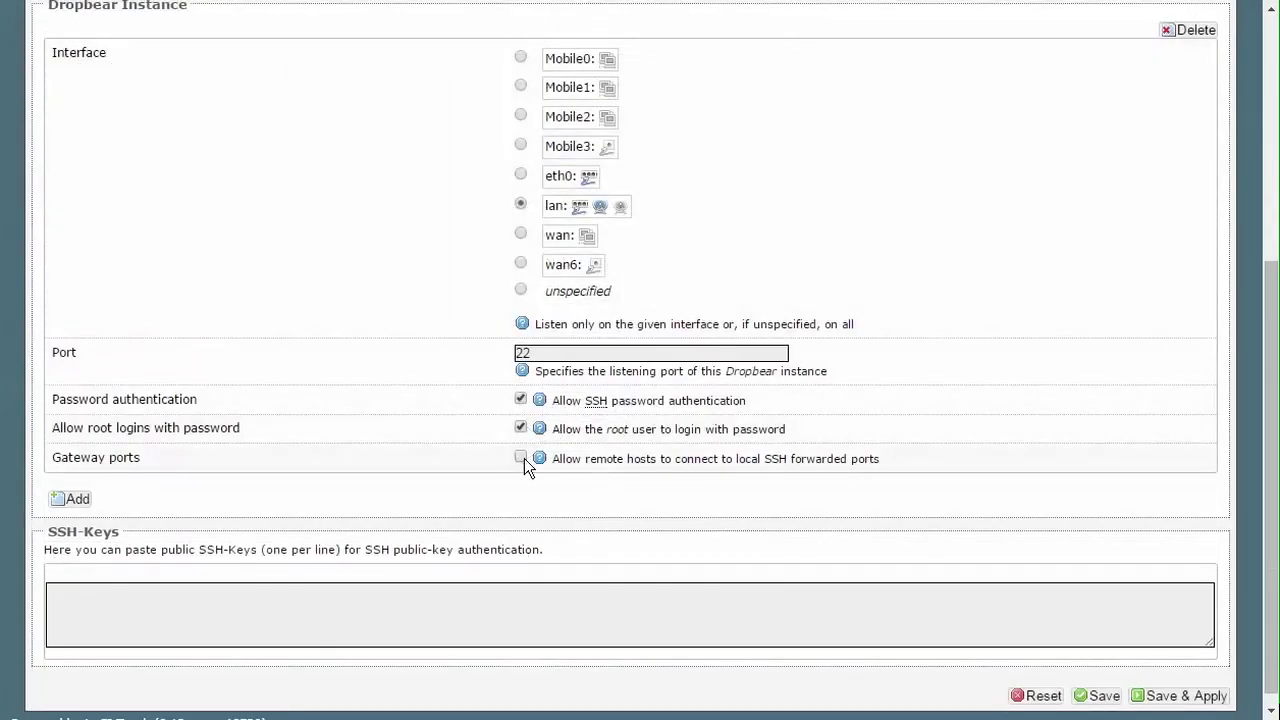
scroll(524, 459, down, 1)
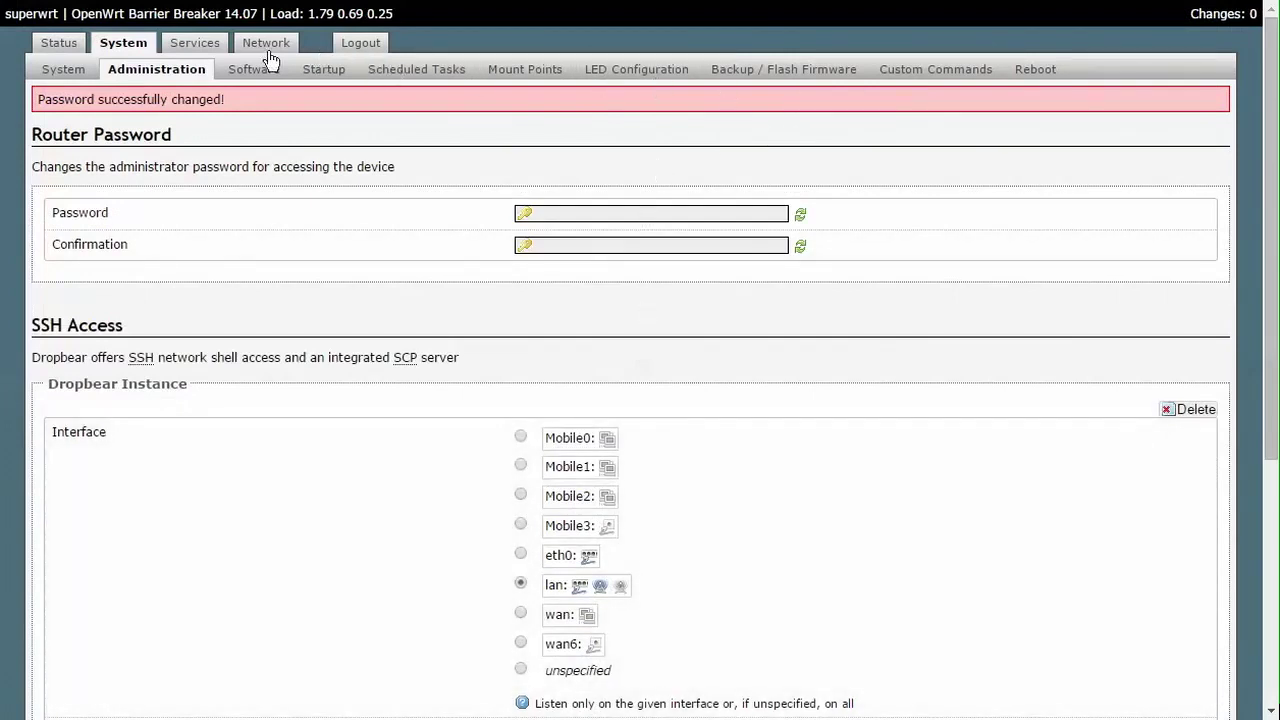
click(76, 74)
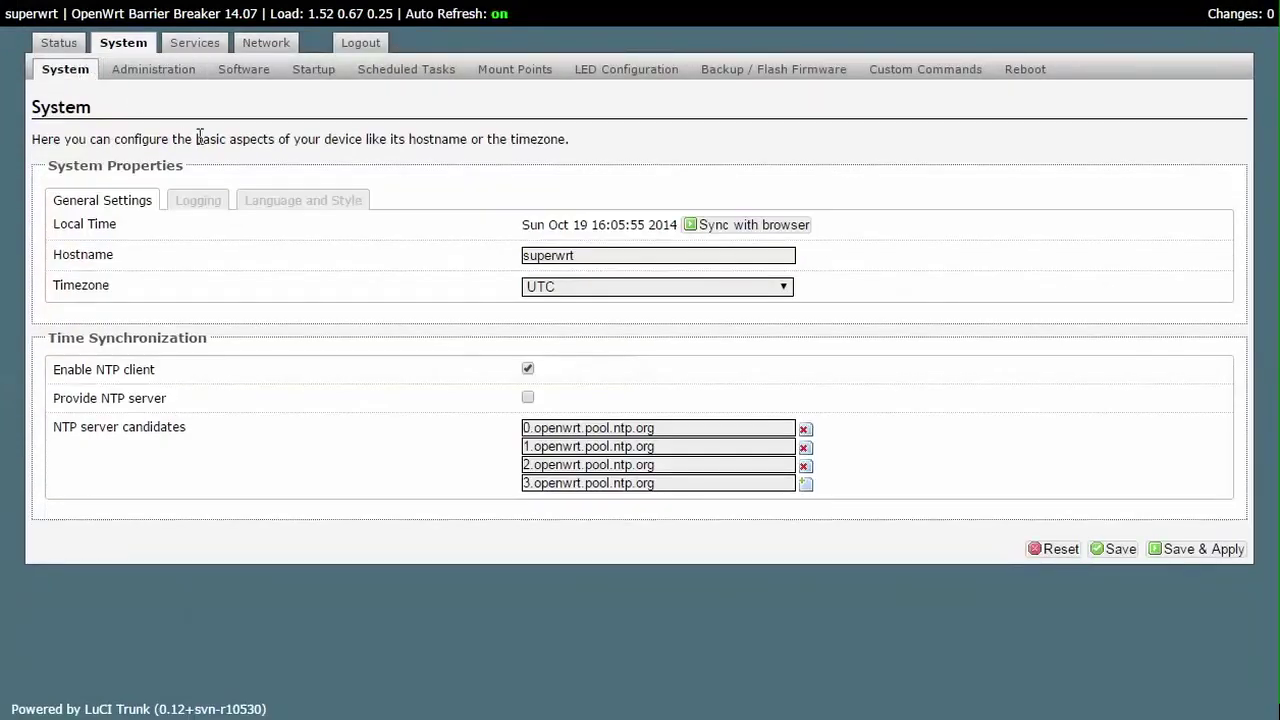
Step: Set Design to Bootstrap under Language and Style, save and apply, then reload
click(275, 203)
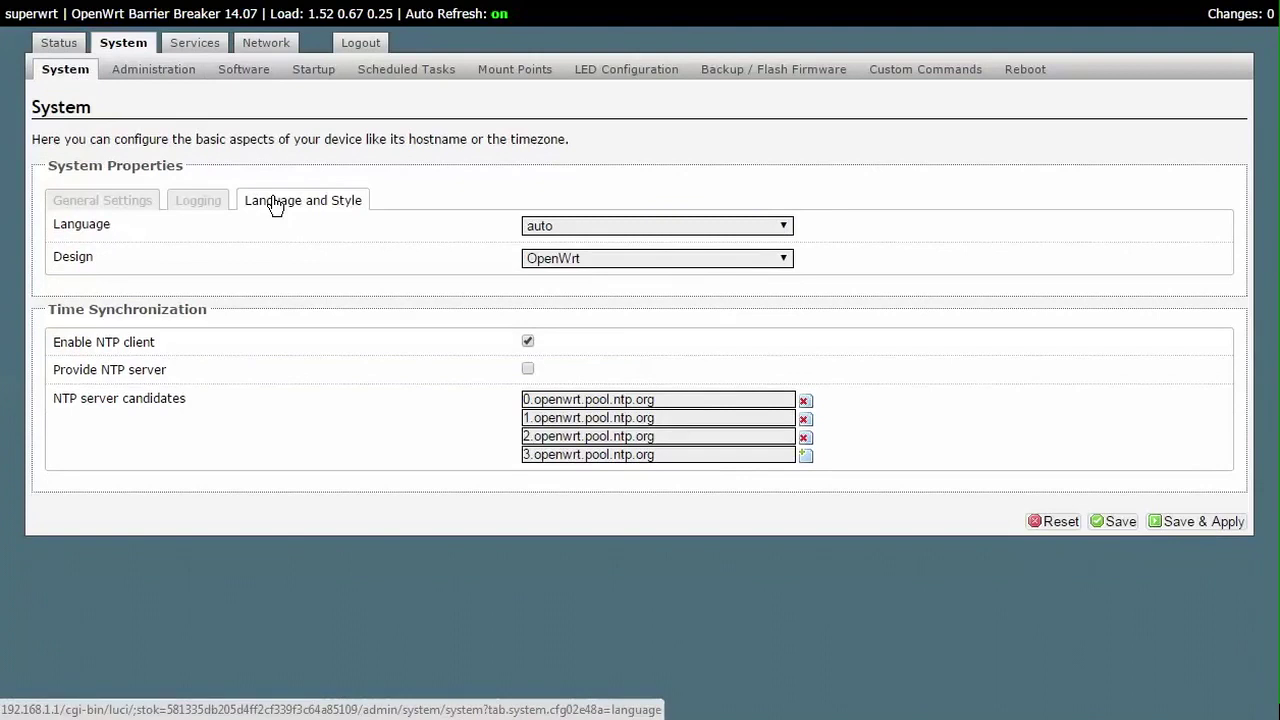
click(576, 260)
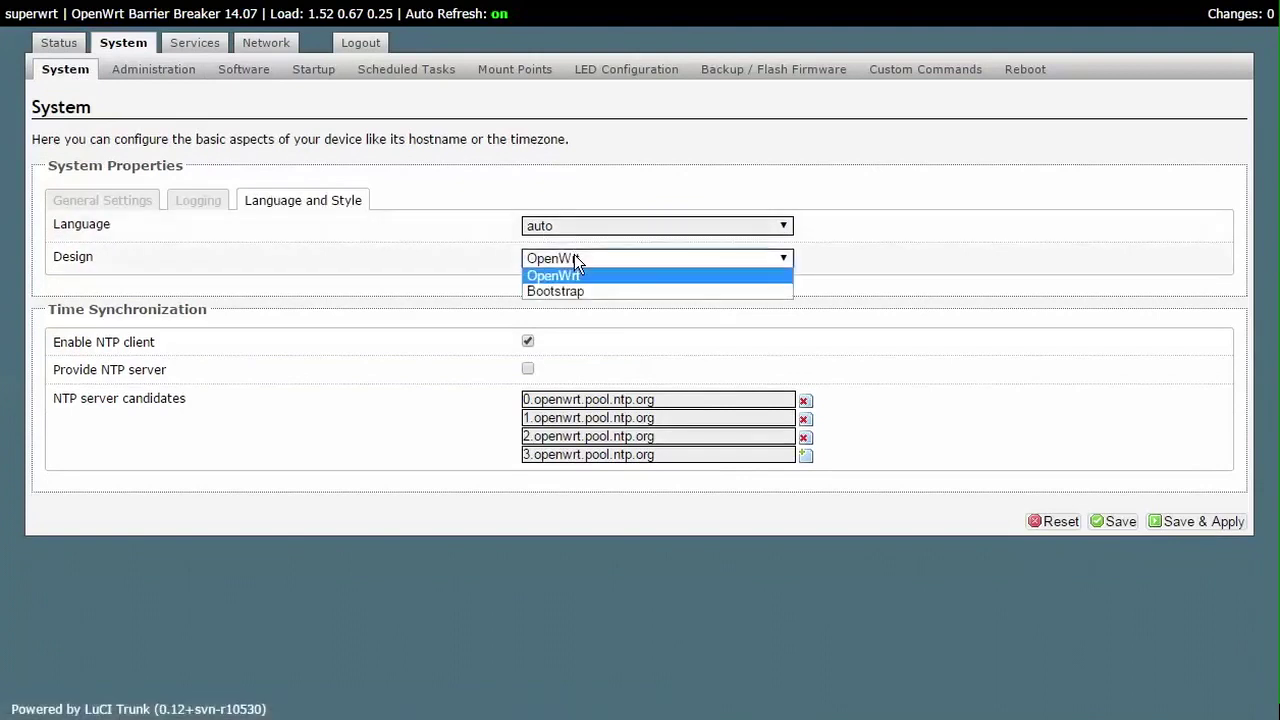
click(584, 291)
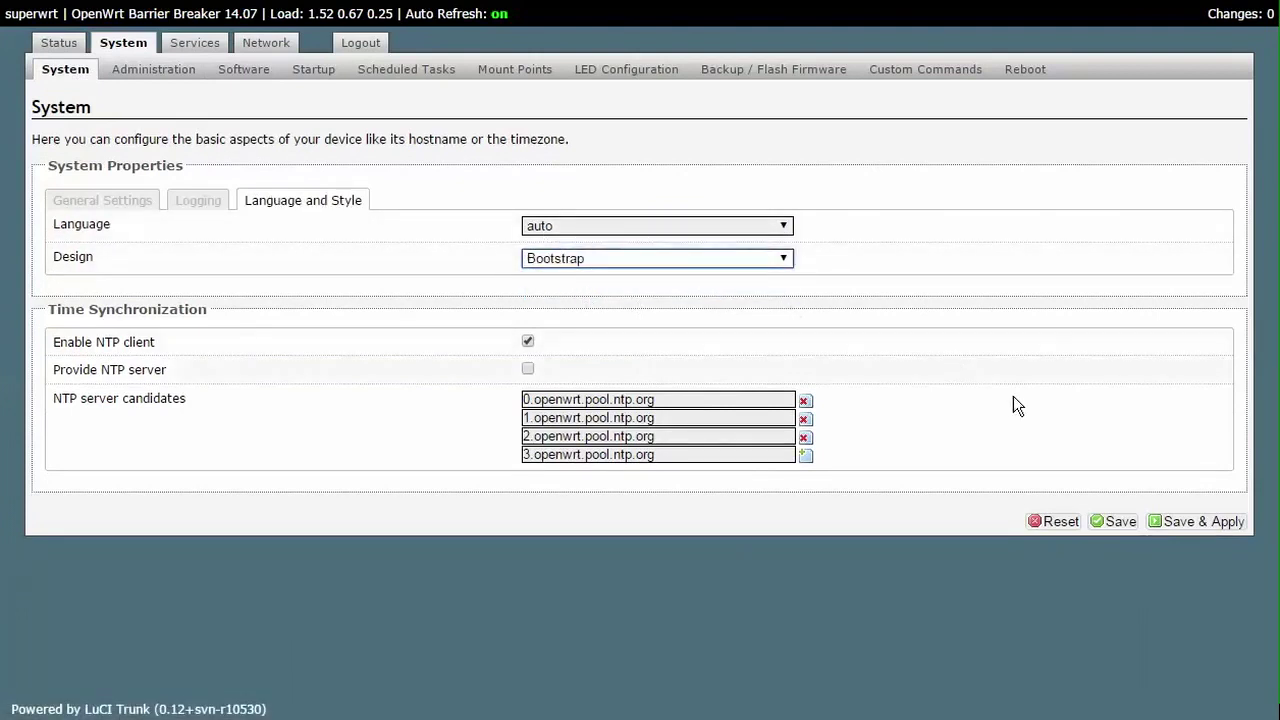
click(1172, 526)
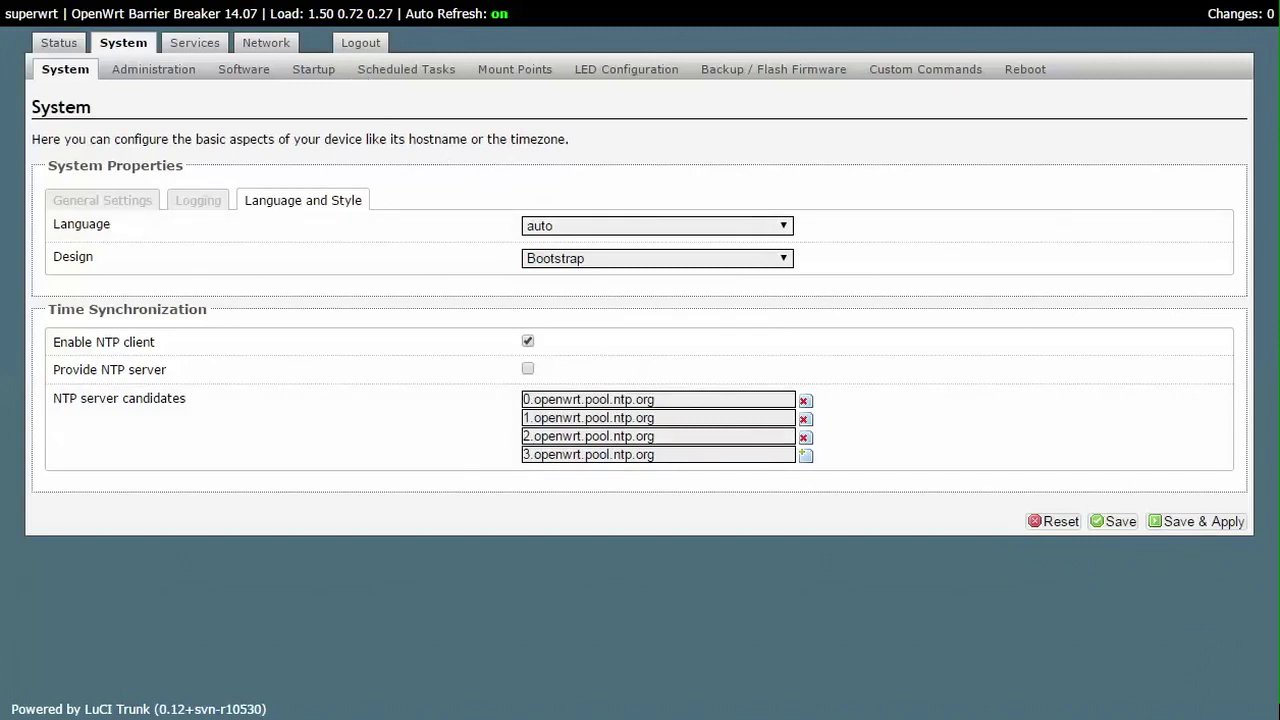
click(247, 37)
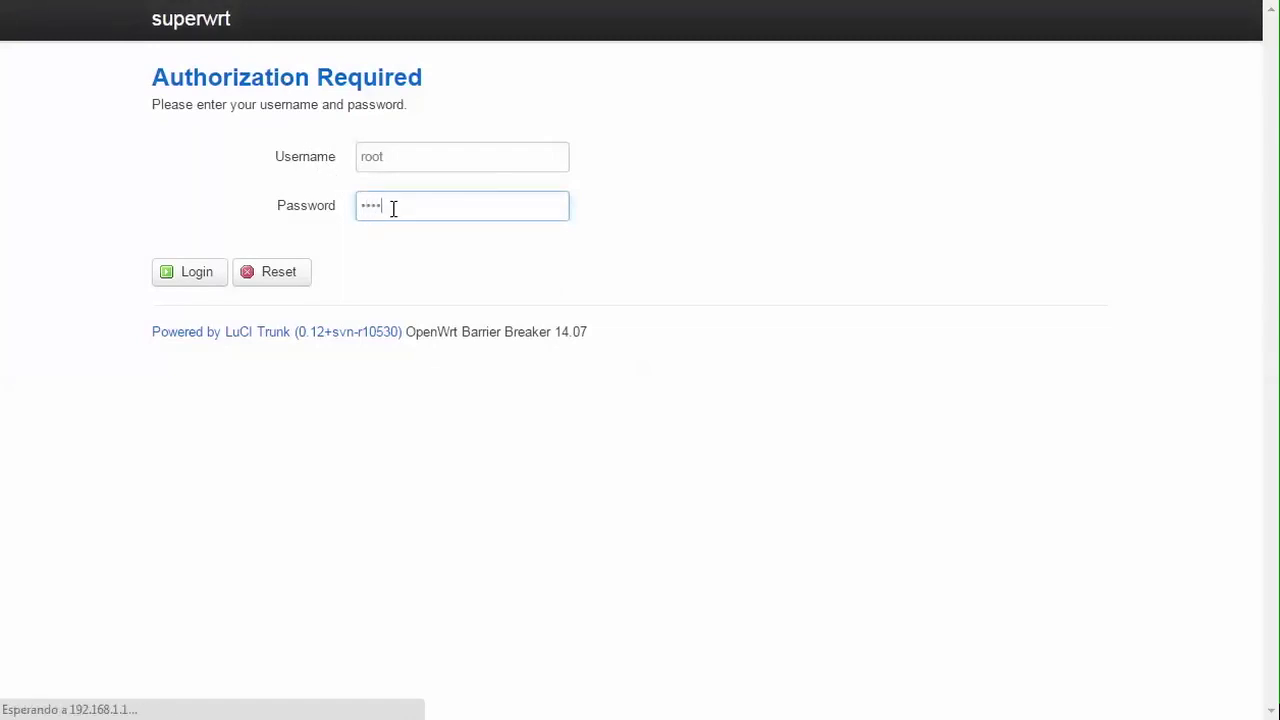
Step: Log back in, dismiss the save-password prompt, and scroll through the Bootstrap Status overview
click(197, 272)
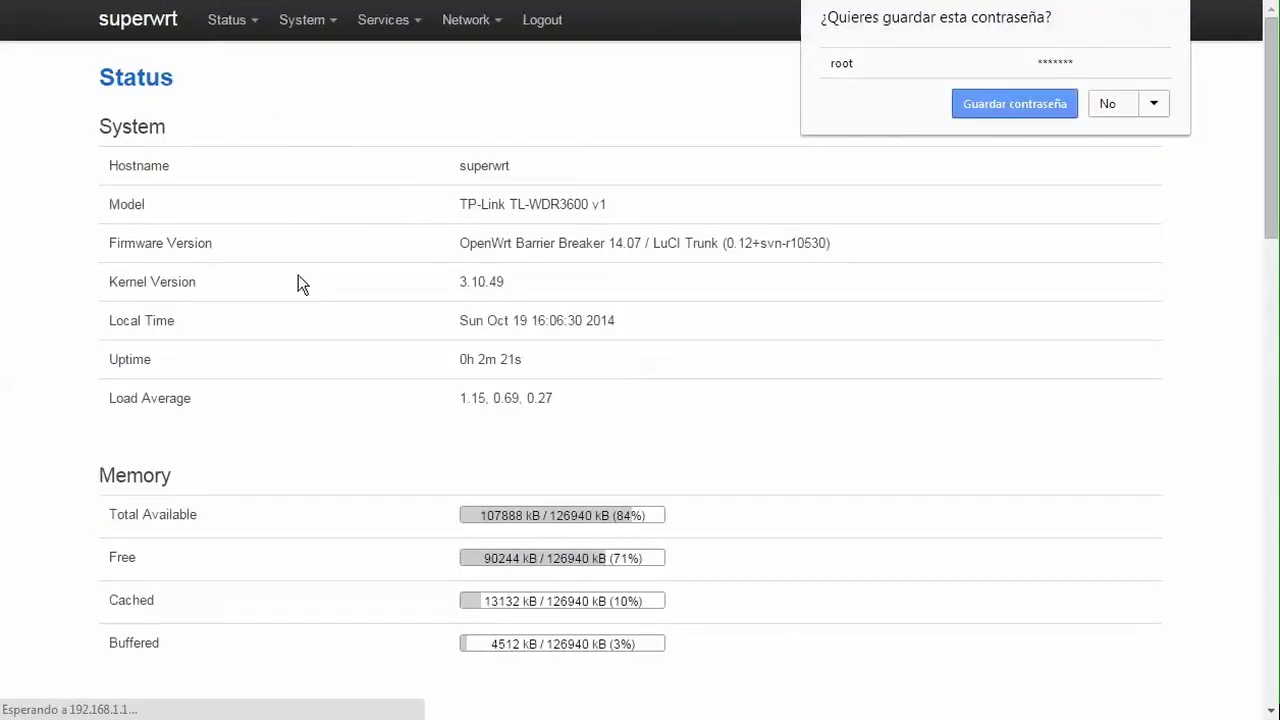
click(56, 314)
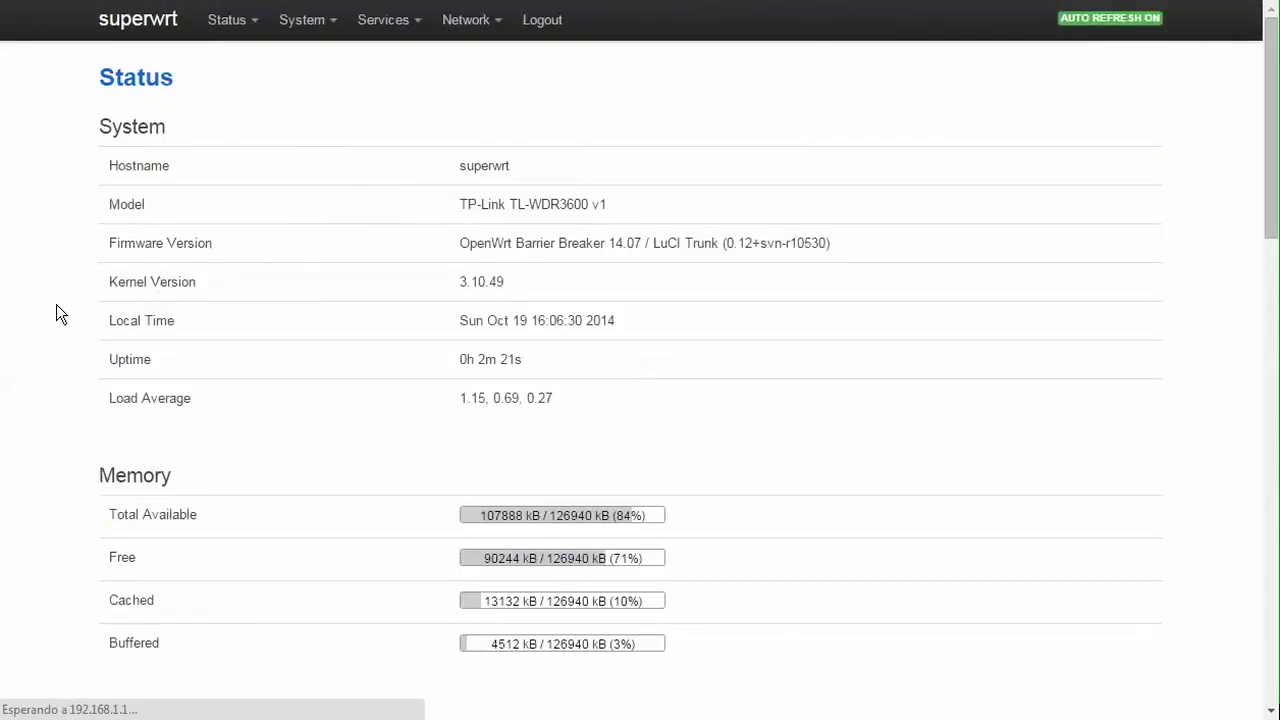
scroll(56, 305, down, 6)
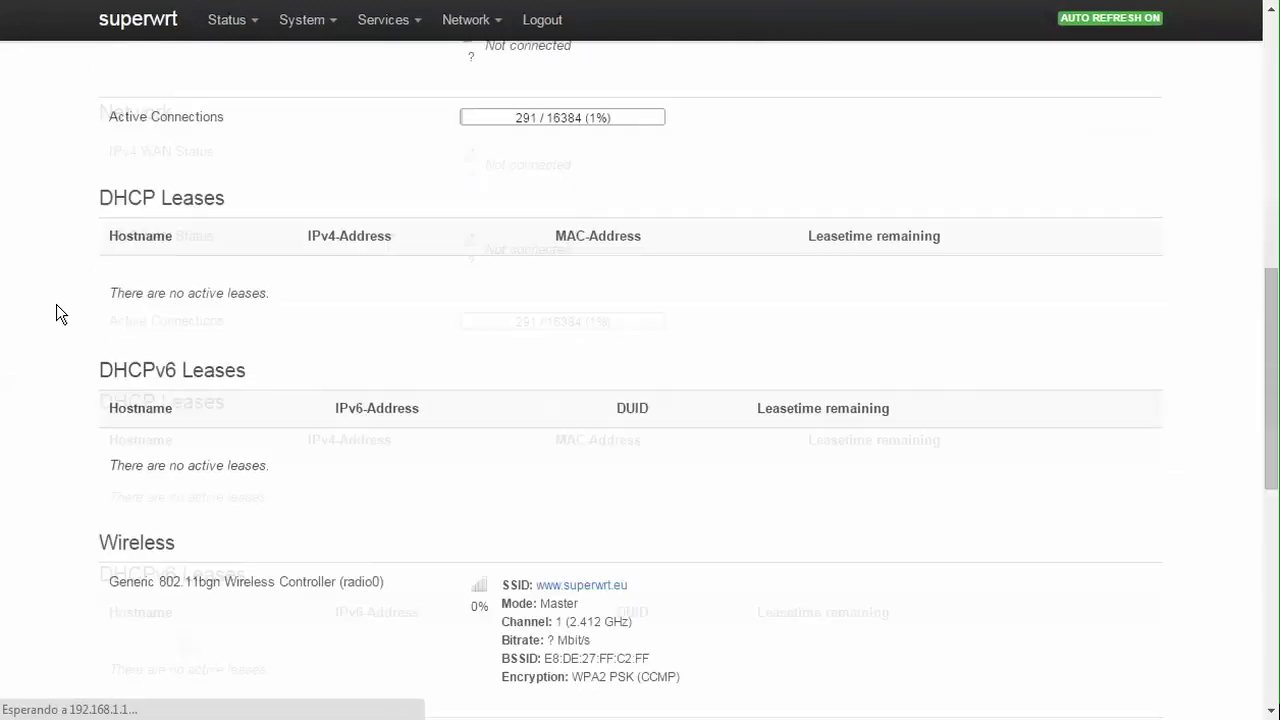
scroll(56, 305, down, 6)
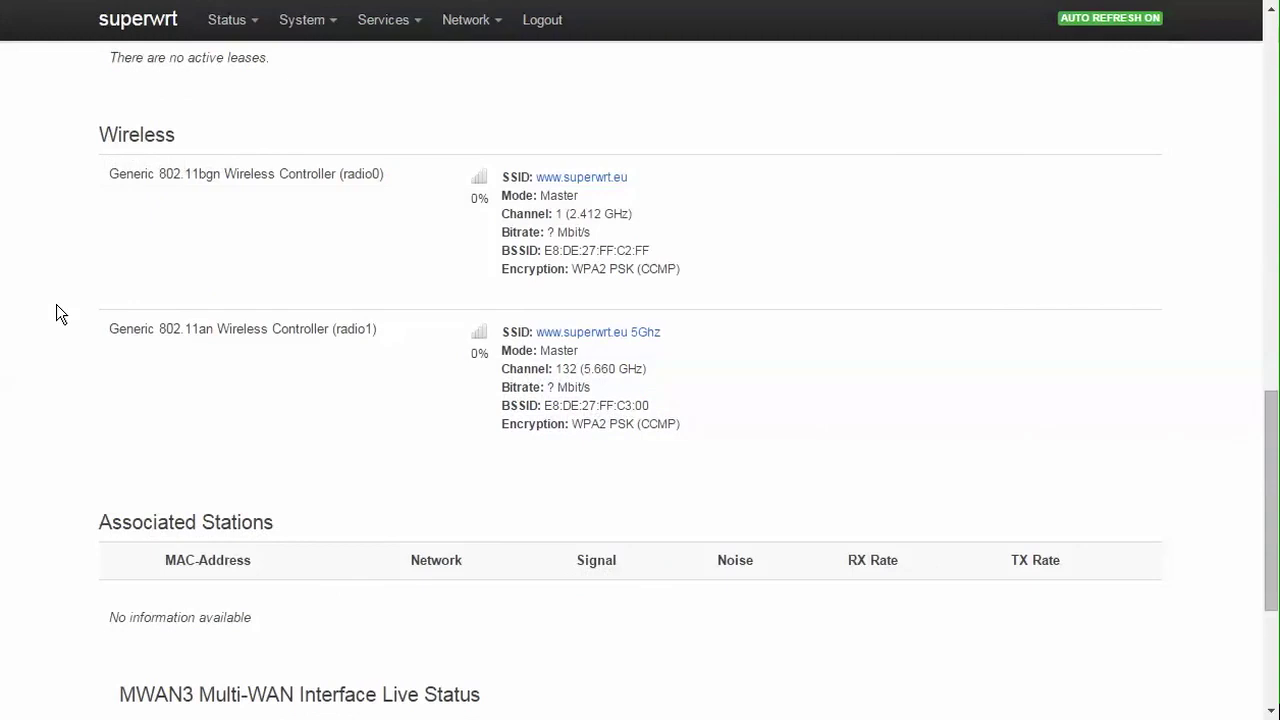
scroll(57, 305, down, 3)
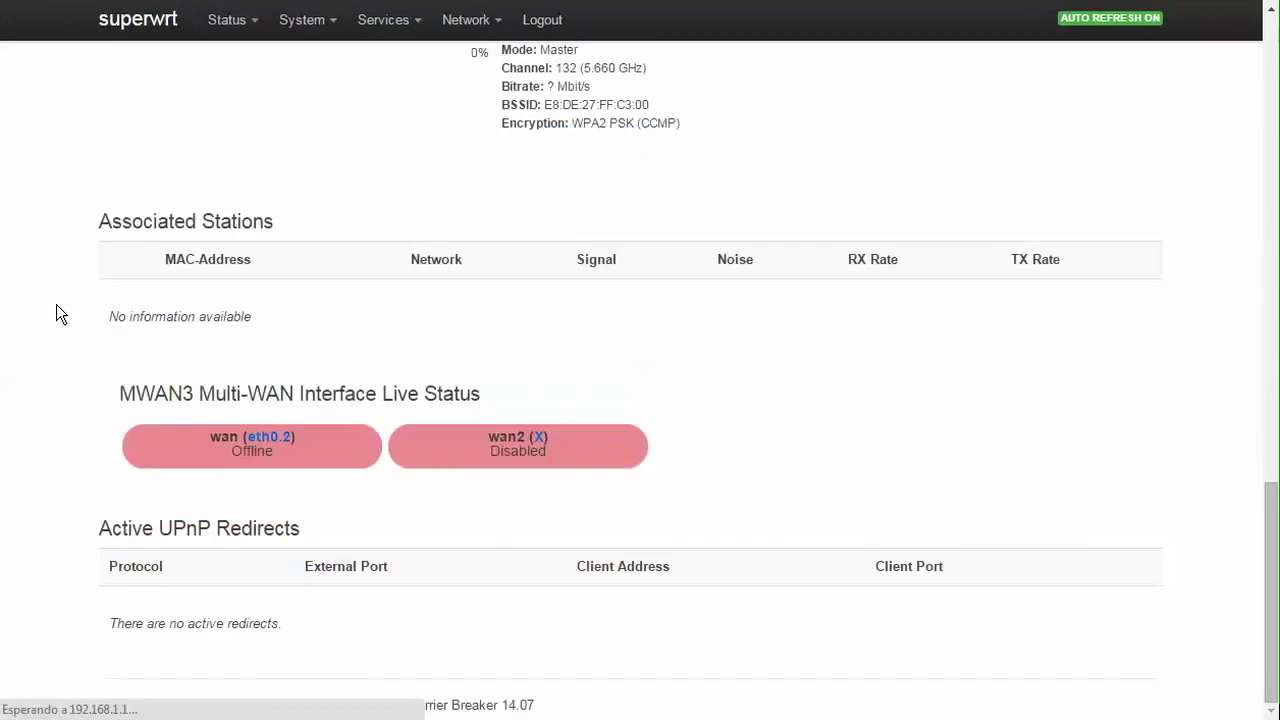
scroll(56, 314, up, 15)
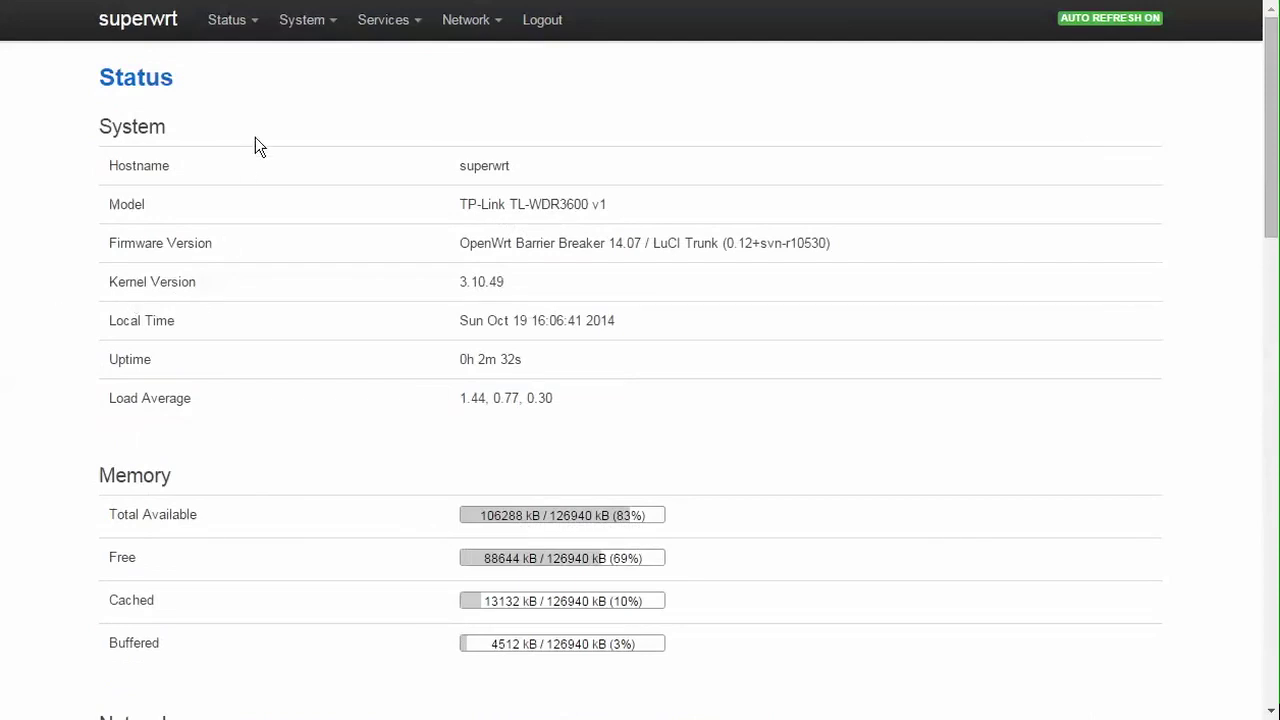
mouse_move(221, 36)
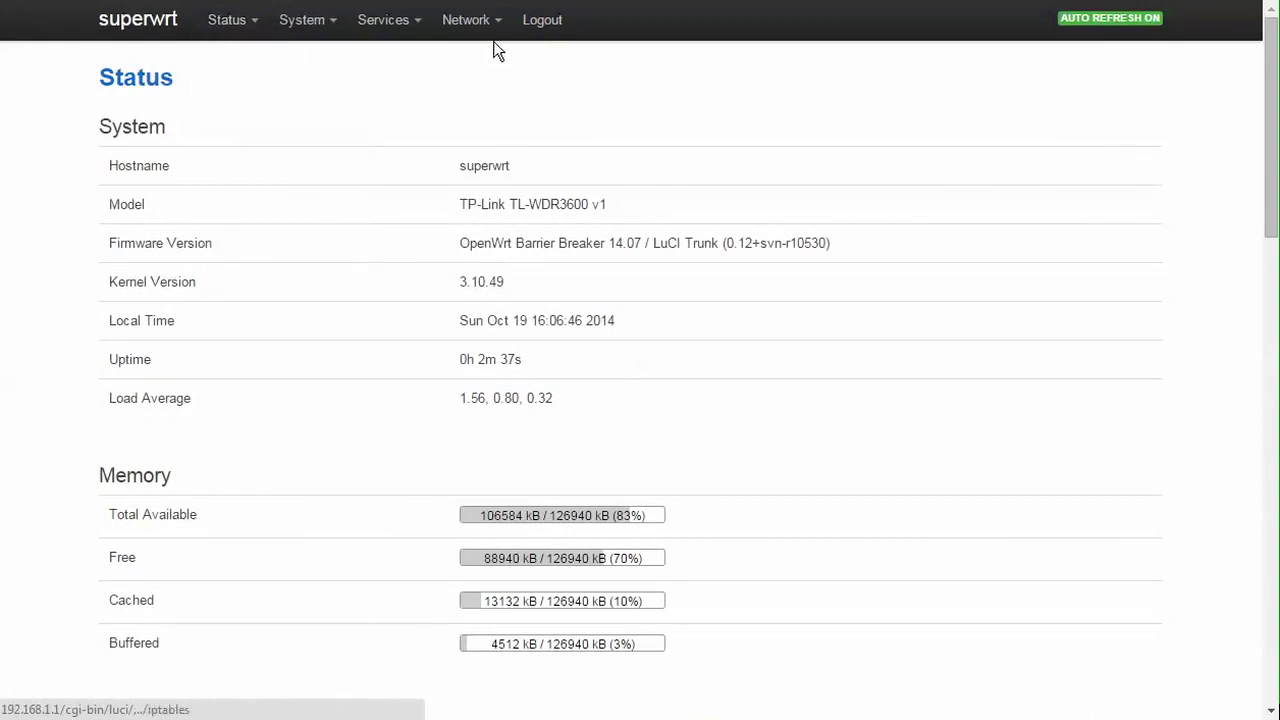
Step: Edit the WAN interface in Network > Interfaces and pick Static address as its protocol
mouse_move(491, 18)
click(484, 66)
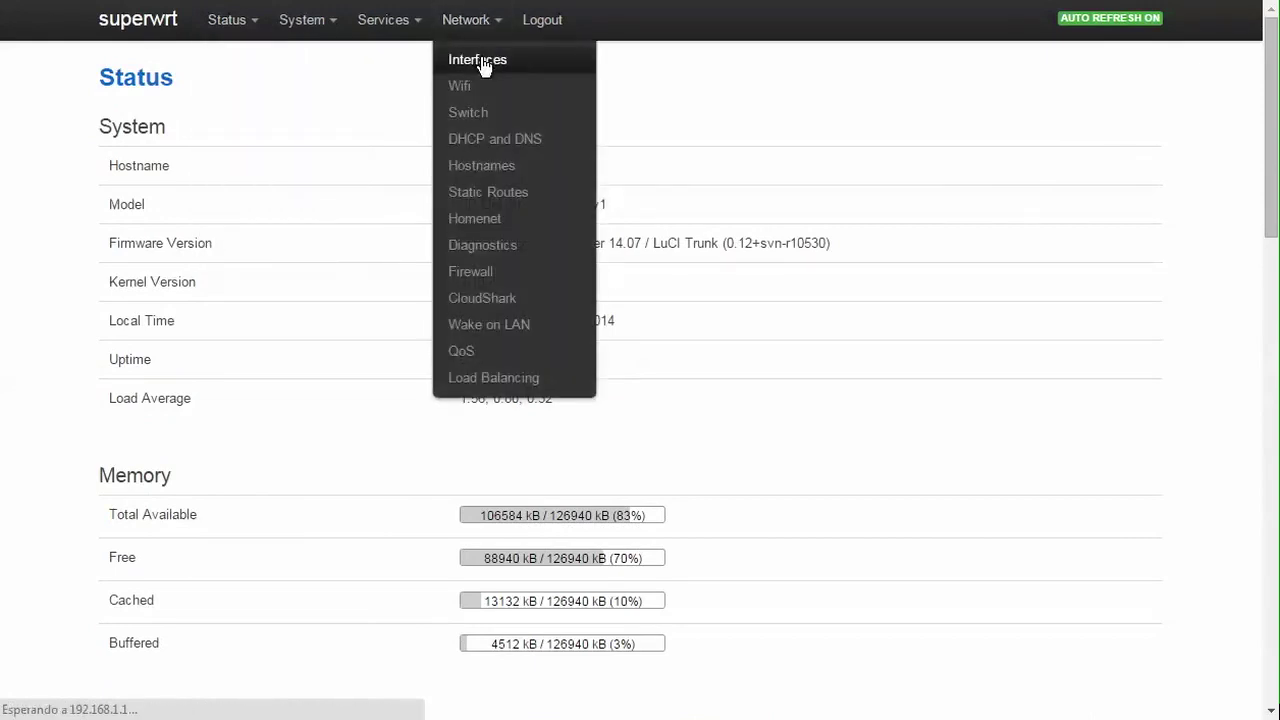
scroll(549, 251, down, 2)
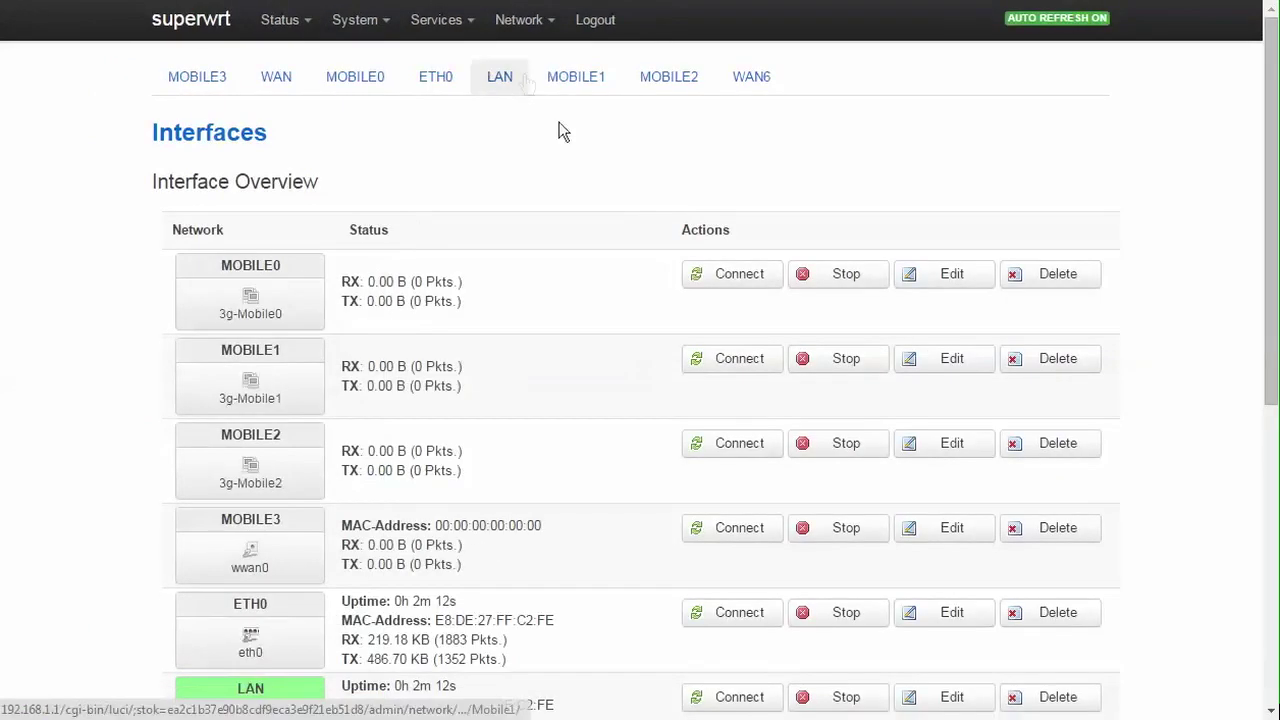
scroll(565, 285, down, 2)
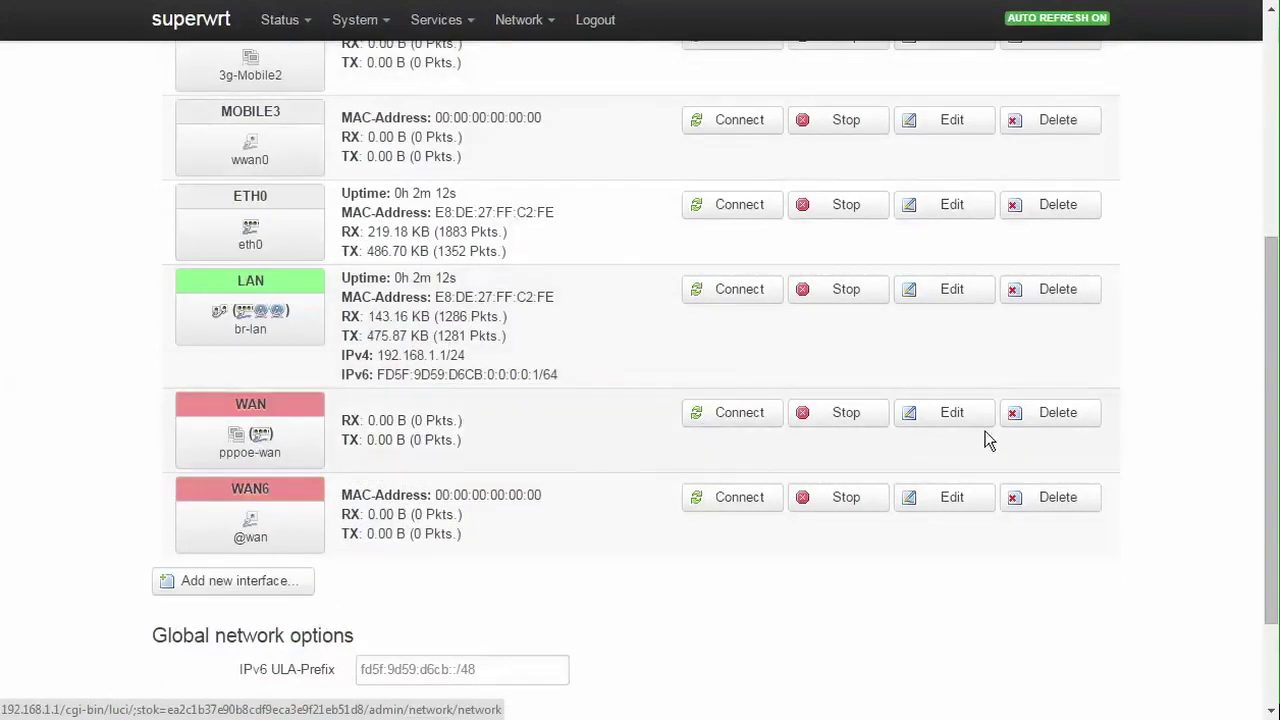
click(959, 416)
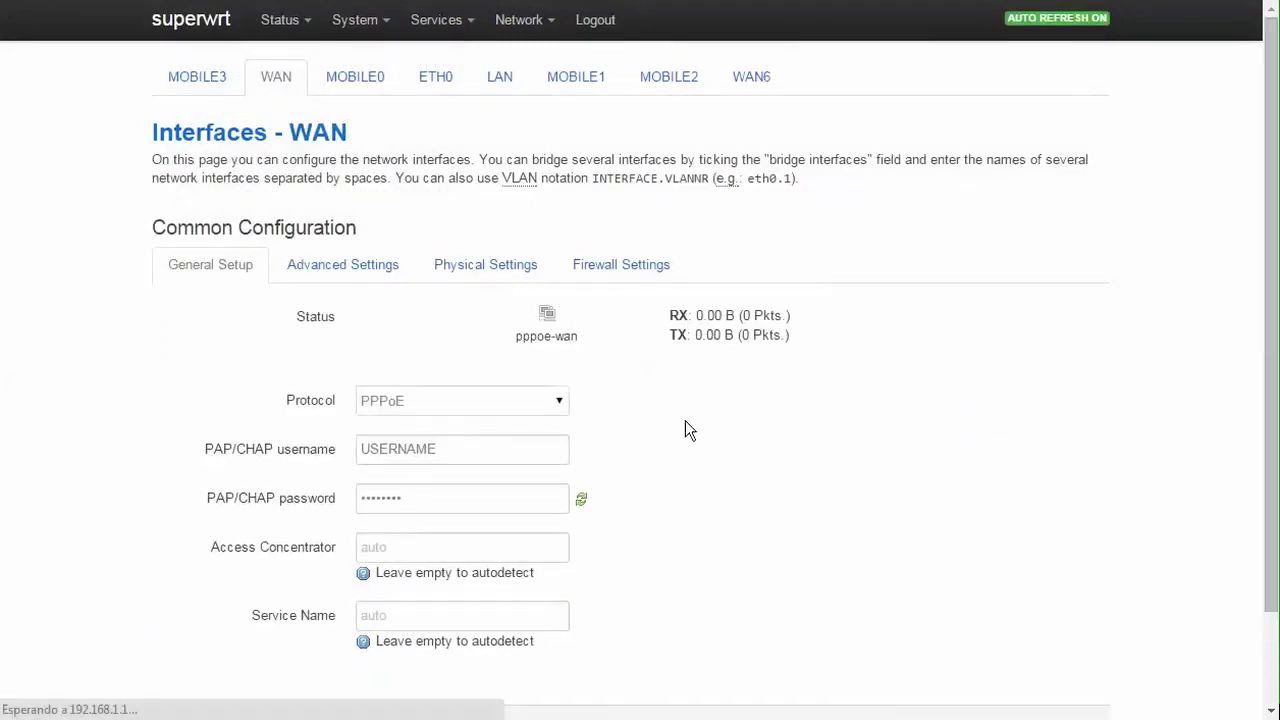
click(539, 405)
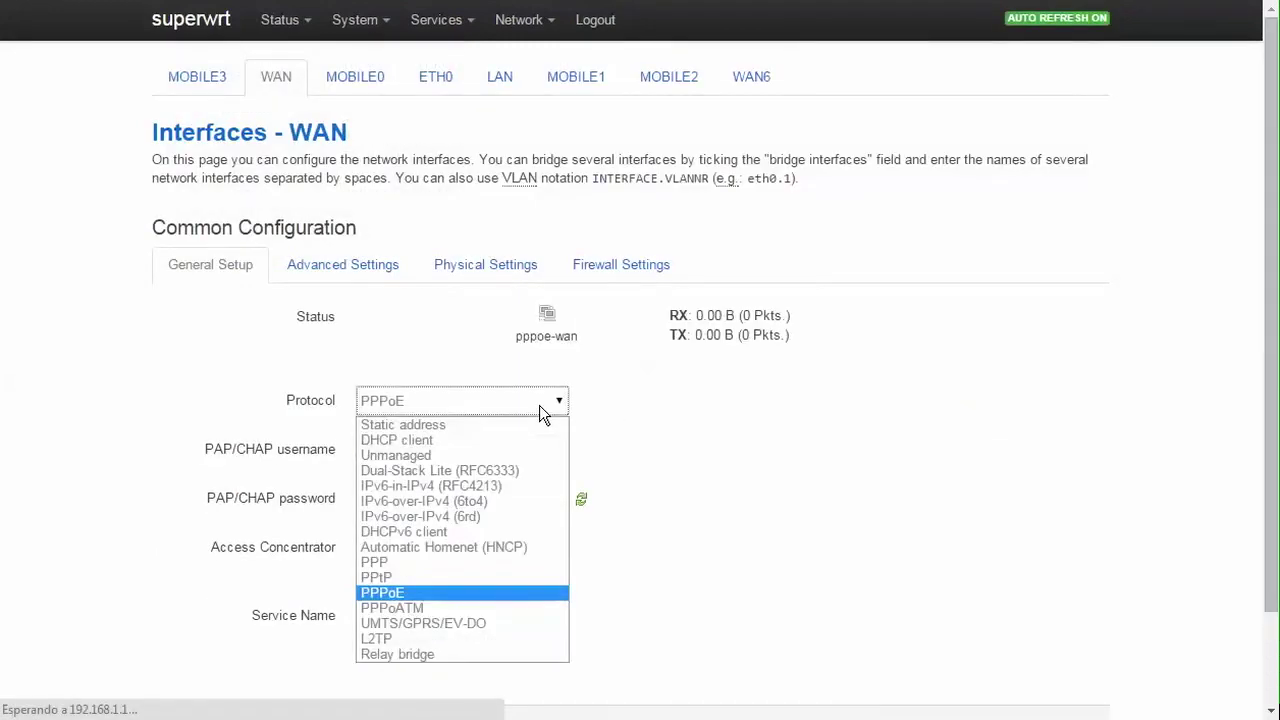
click(455, 427)
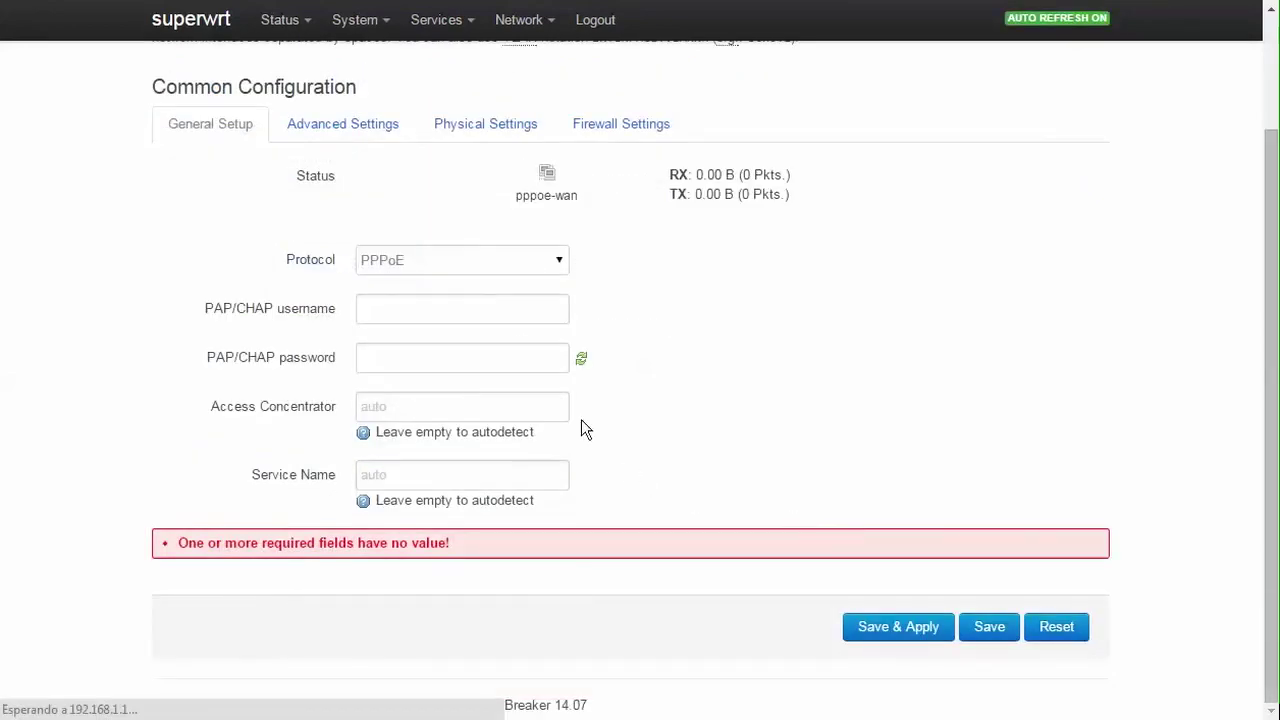
click(478, 262)
Step: Confirm switching the WAN protocol to Static address
click(450, 287)
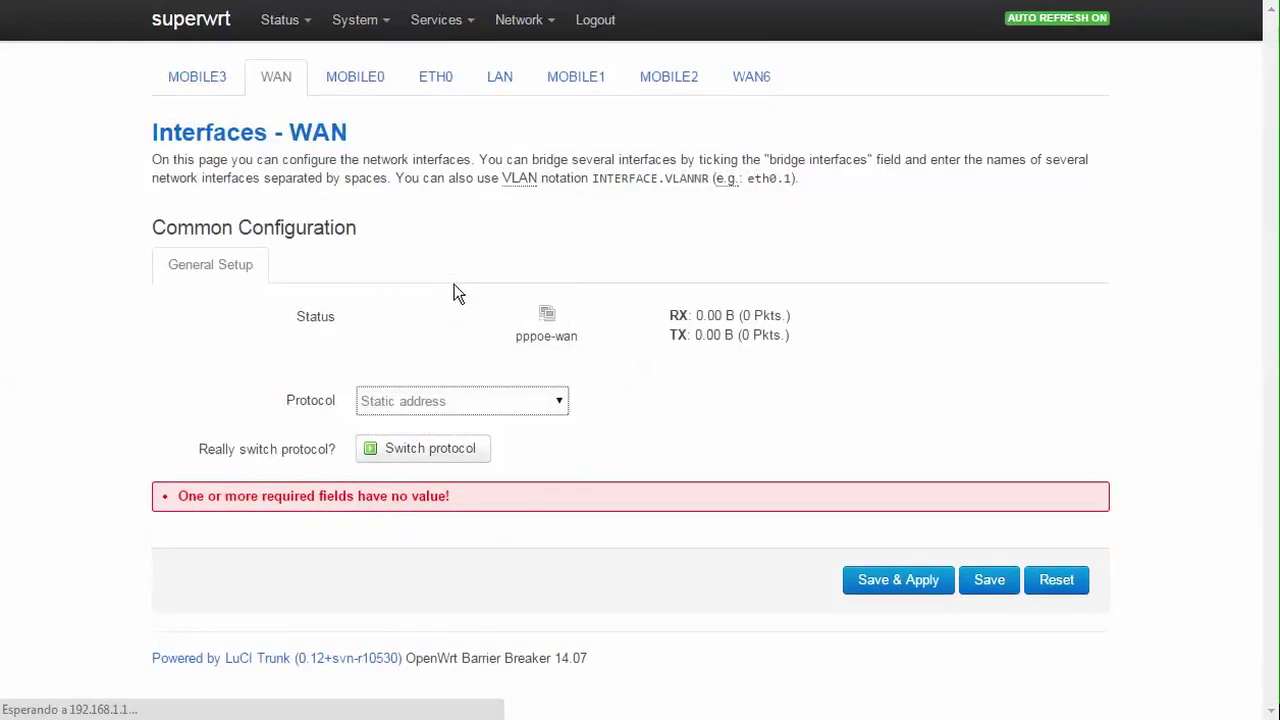
click(400, 458)
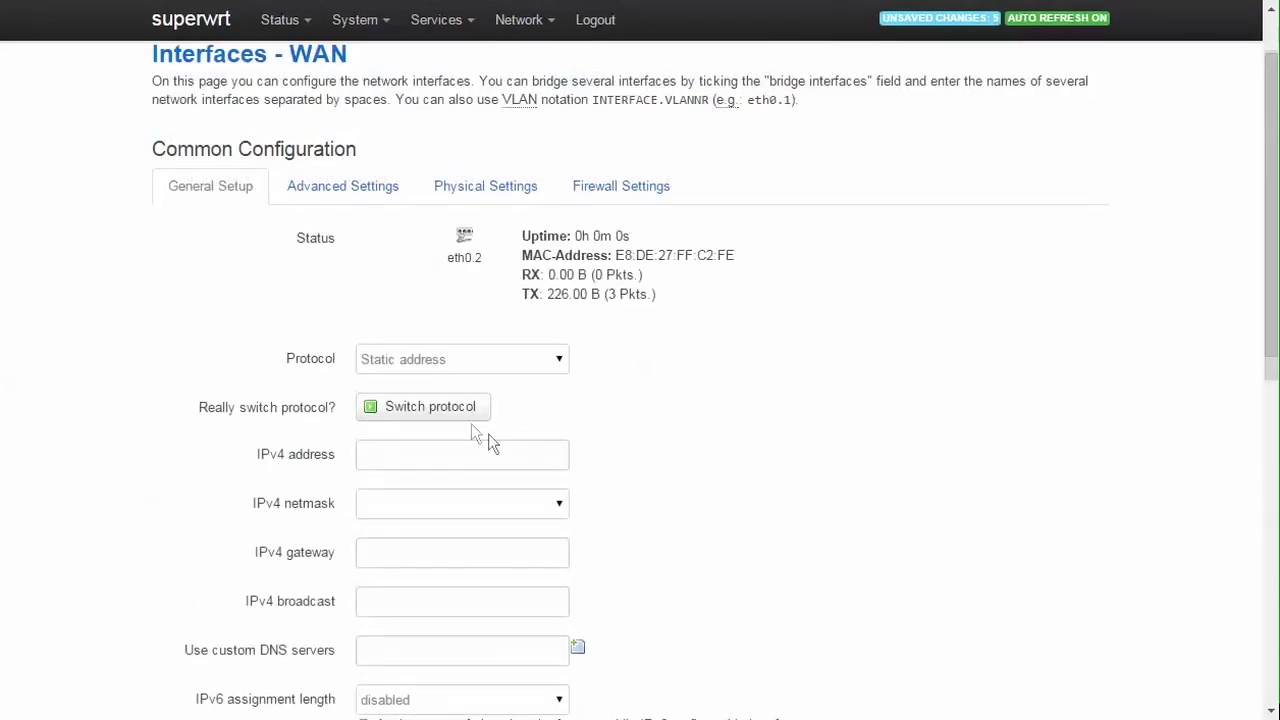
click(466, 410)
Step: Set WAN address 192.168.0.2, netmask 255.255.248.0, gateway 192.168.0.1, broadcast 192.168.0.255
click(422, 406)
text(192.1)
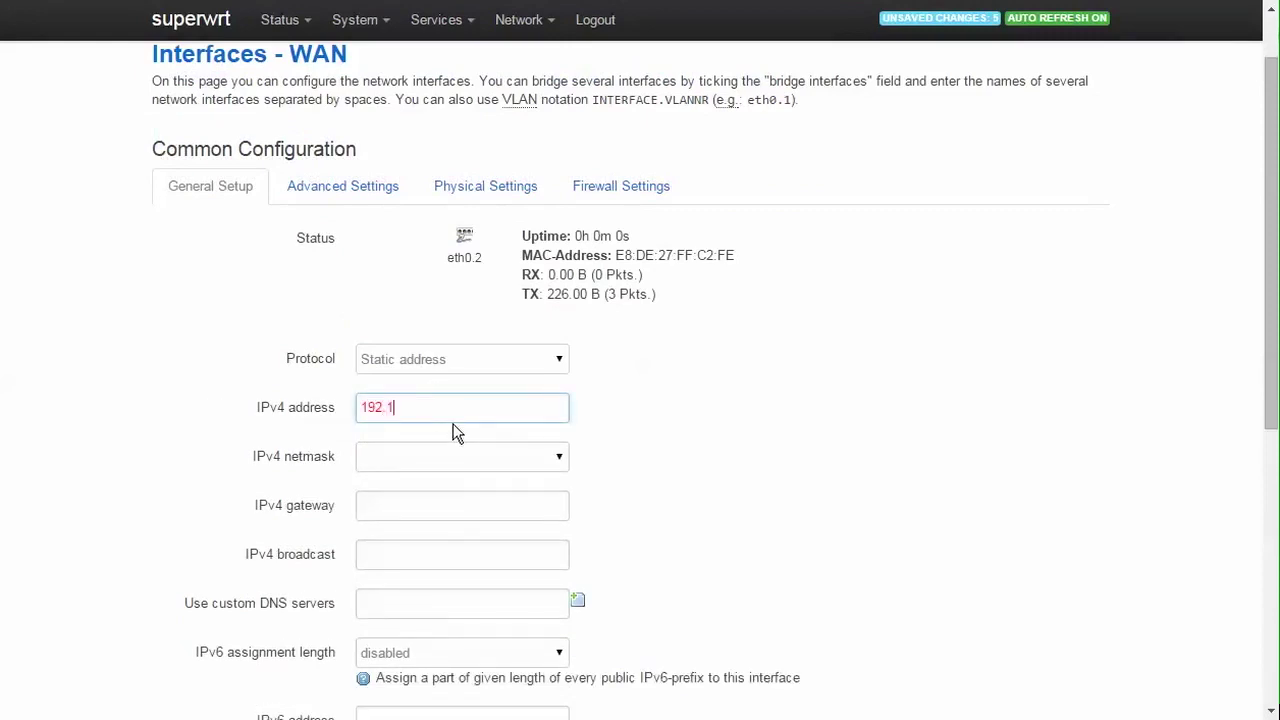
text(68.0.2)
key(Tab)
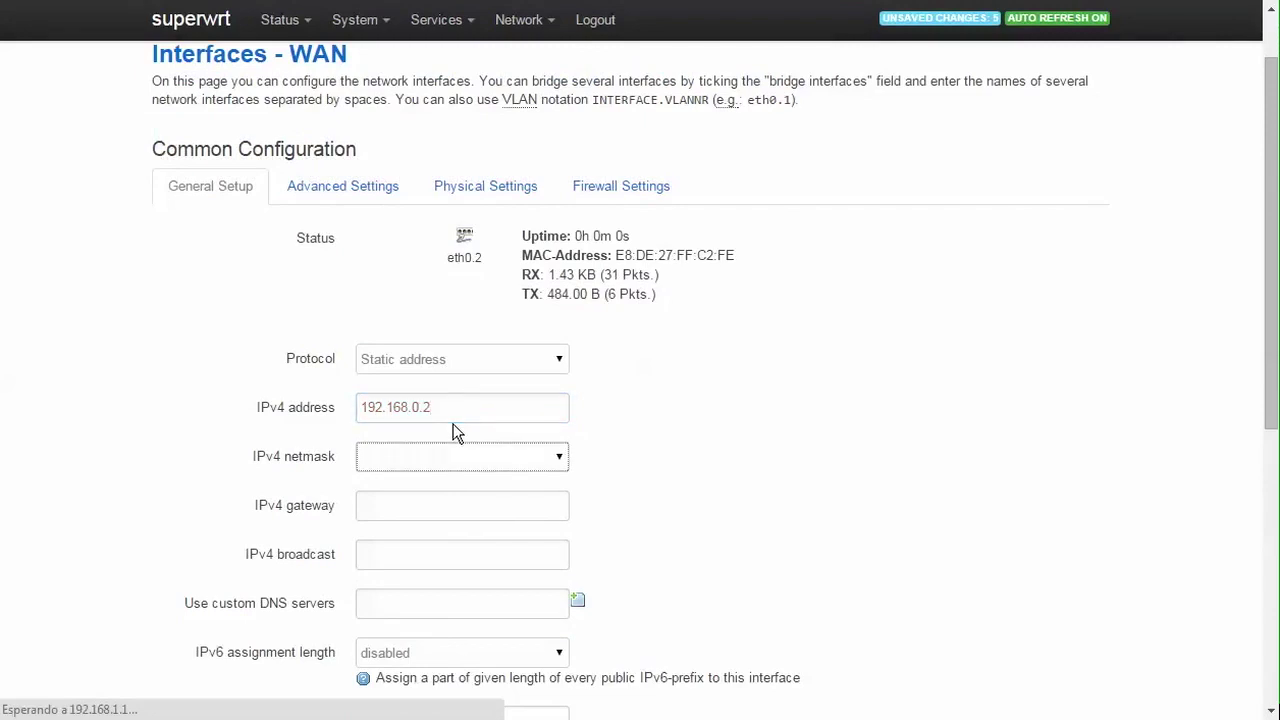
click(507, 456)
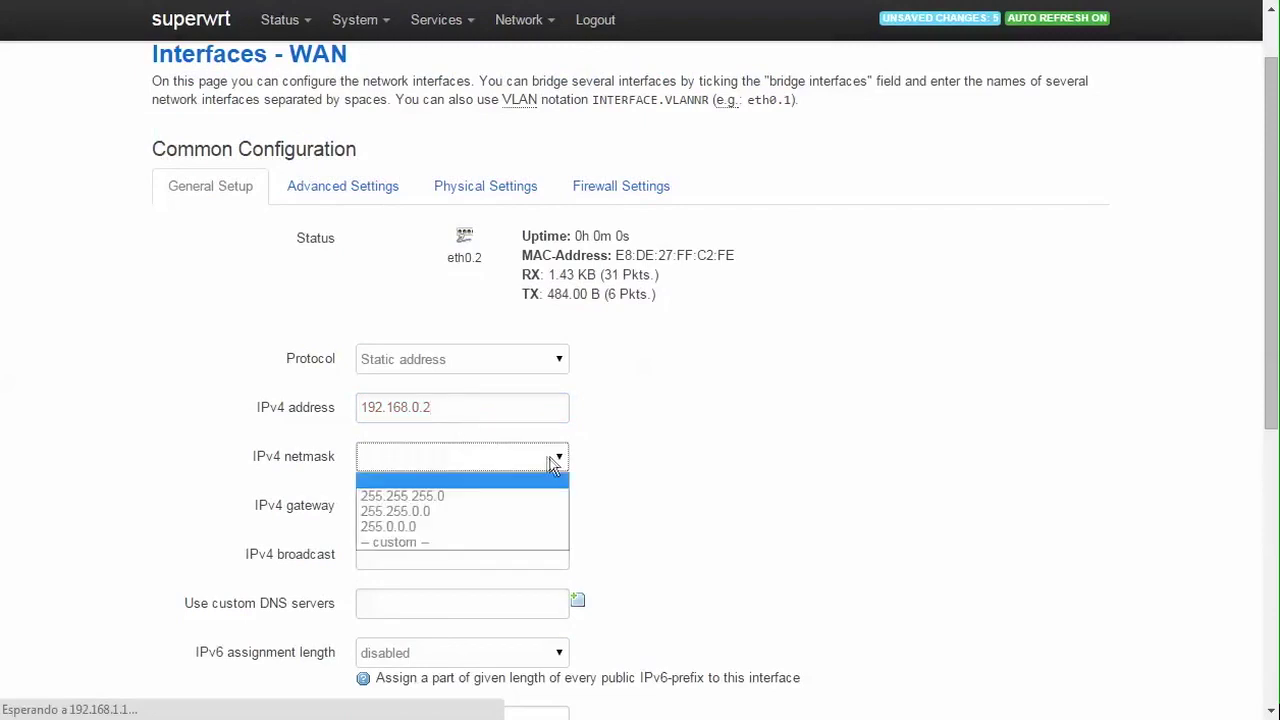
click(449, 541)
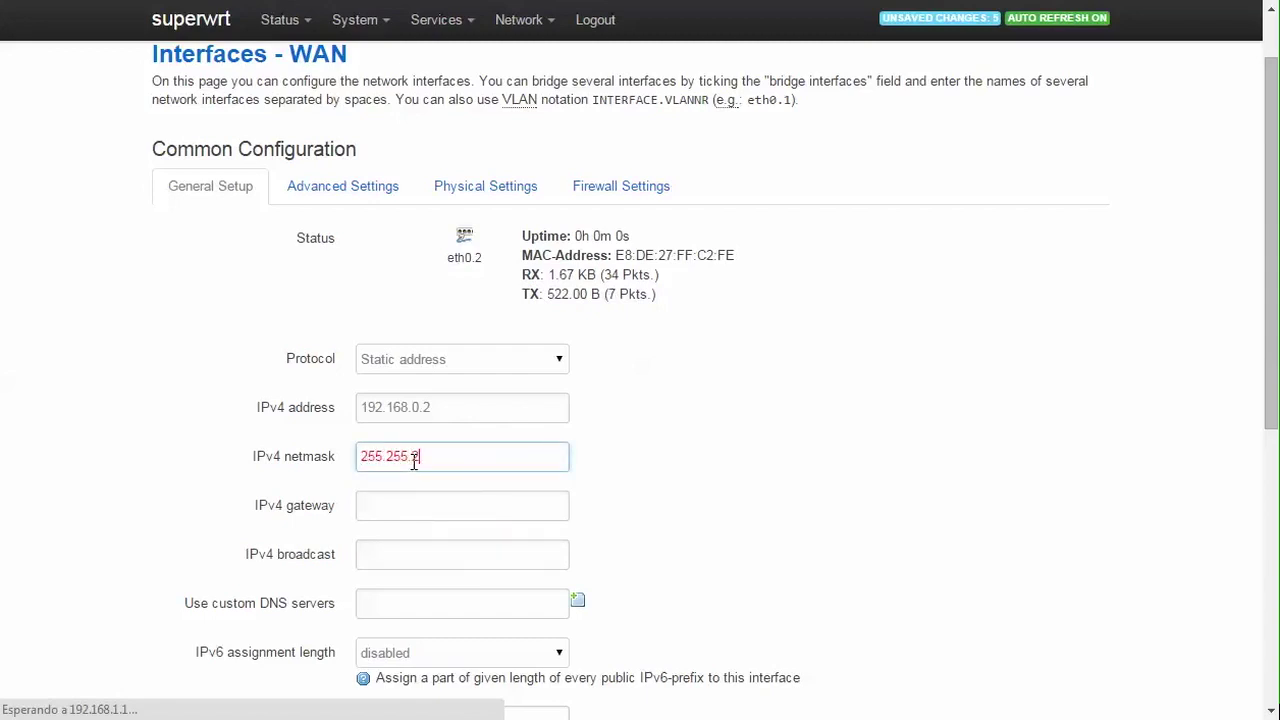
text(255.255.248.0)
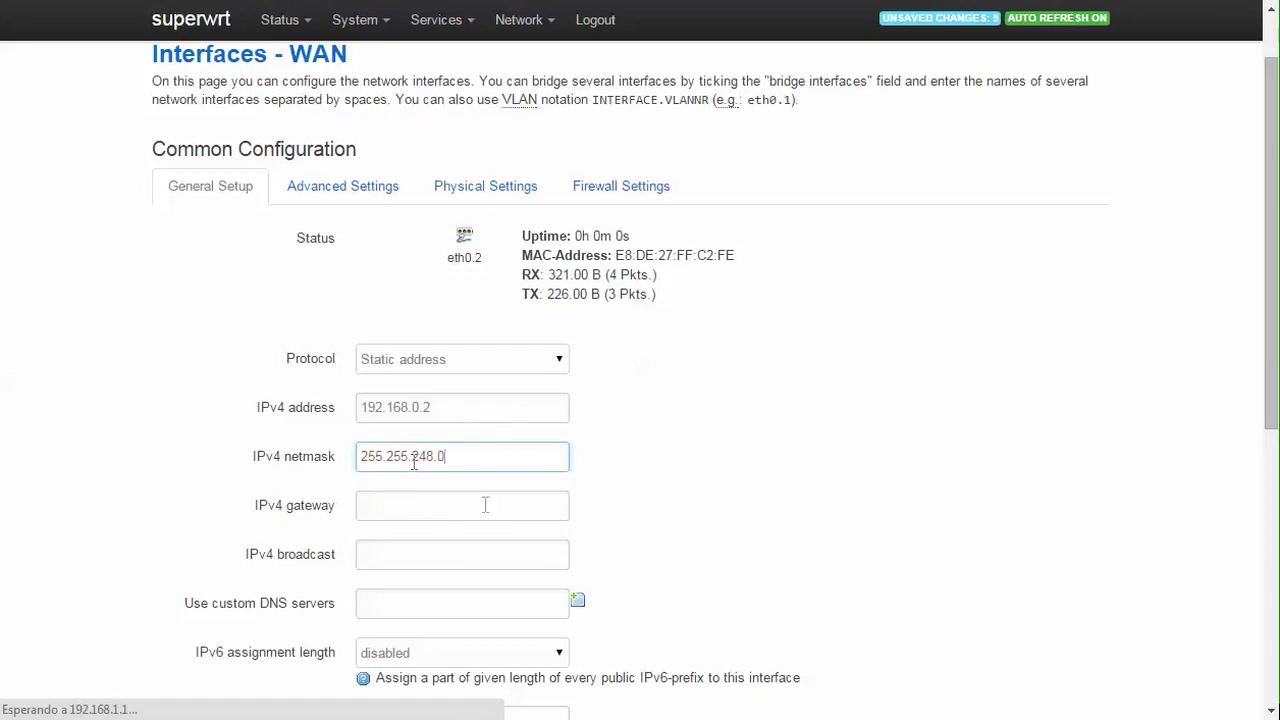
click(458, 498)
text(192.168.0.1)
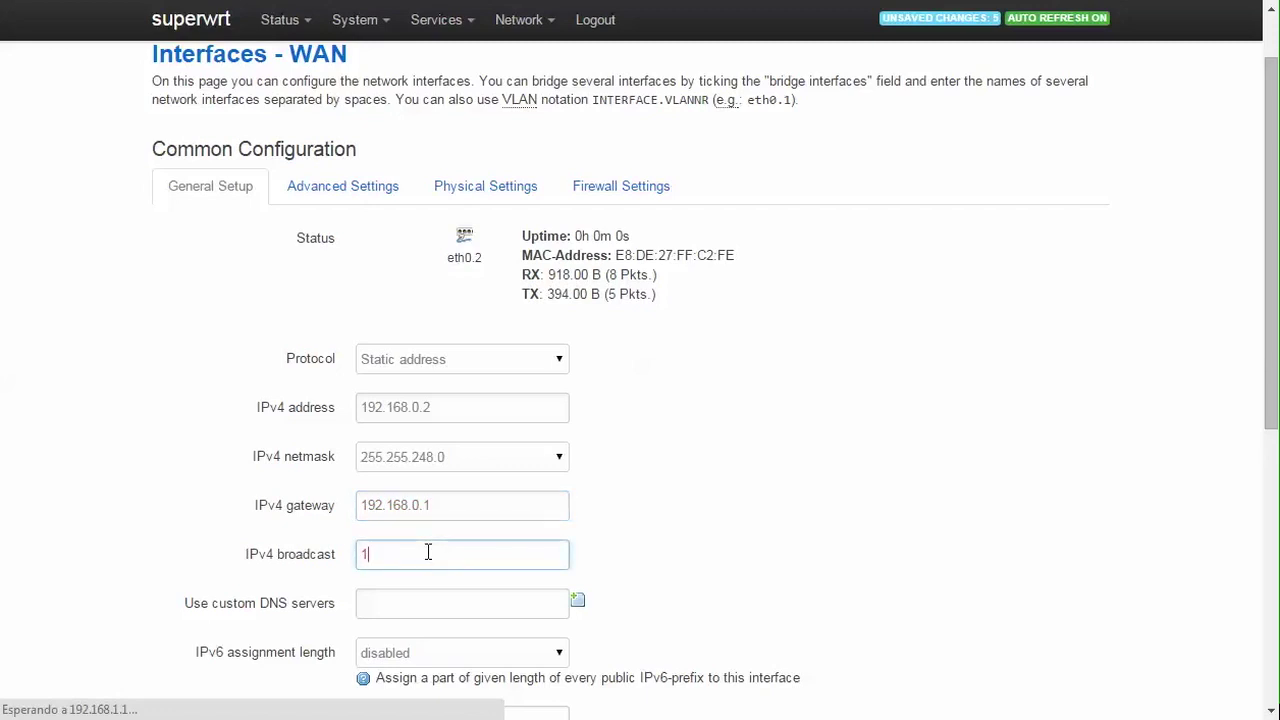
text(192.168.0.255)
Step: Enter custom DNS servers 8.8.8.8, 8.8.4.4 and 208.67.222.222
click(548, 606)
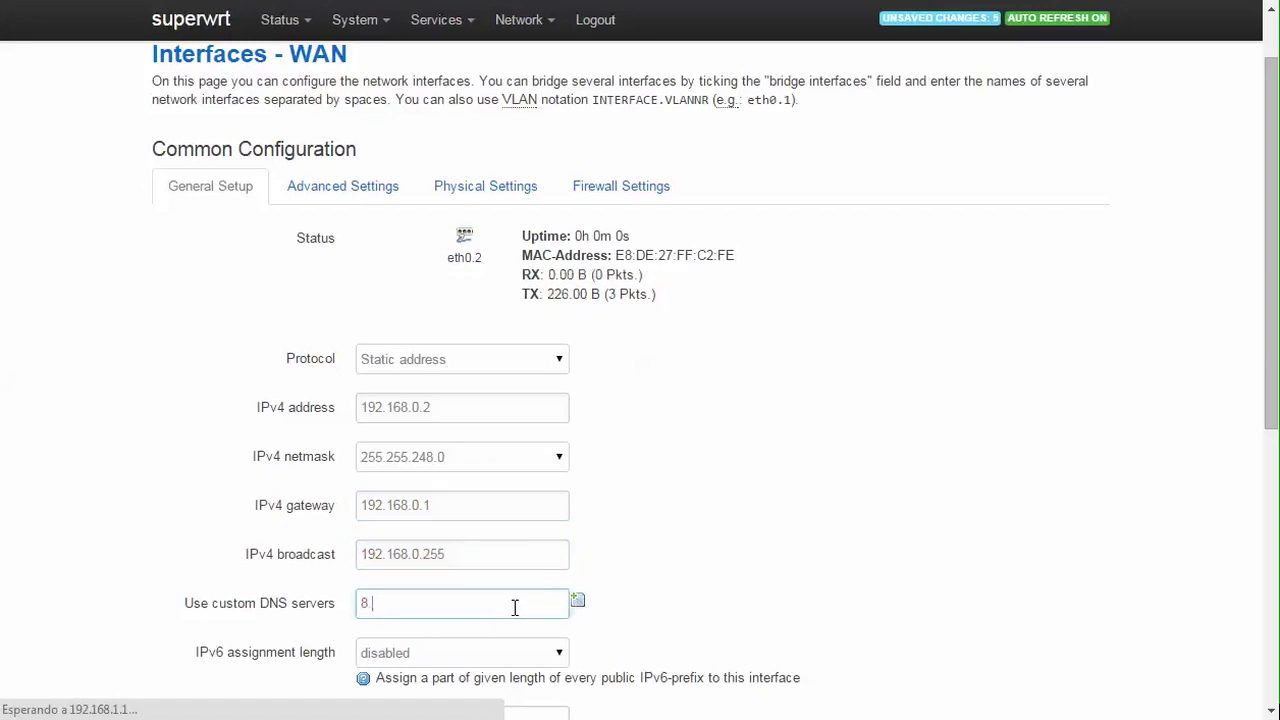
click(579, 602)
text(8.8.4.4)
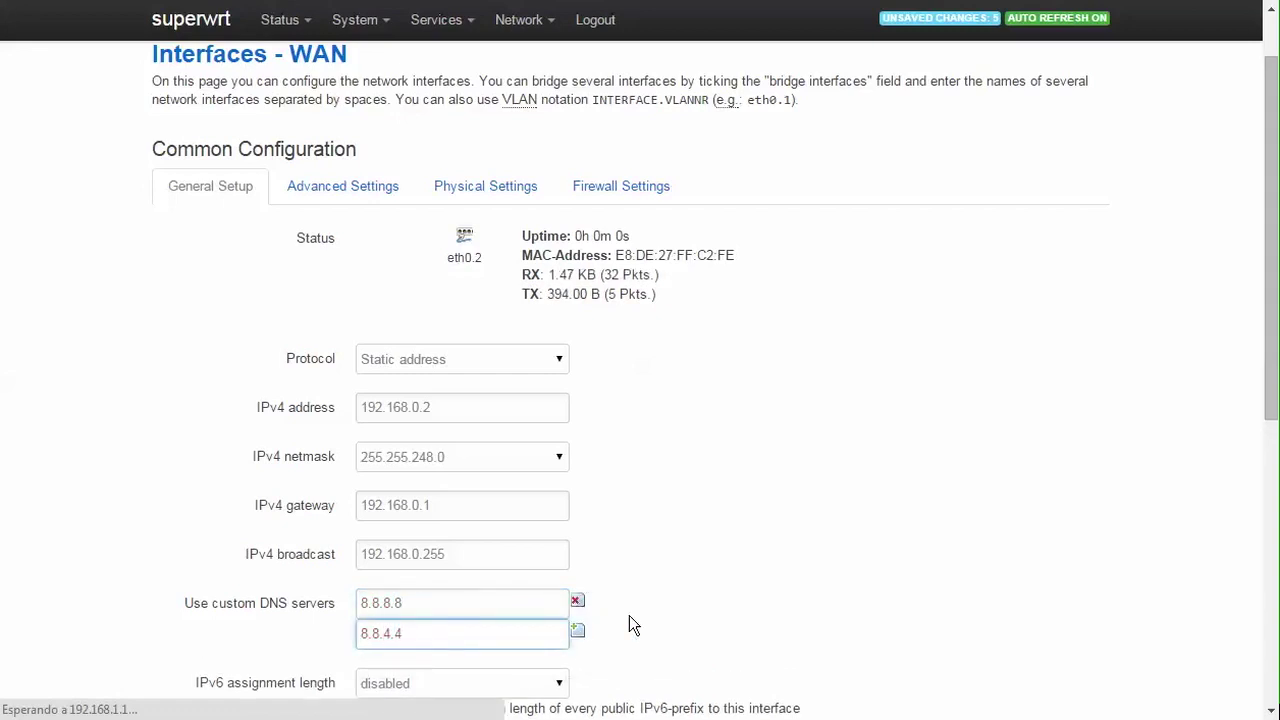
scroll(629, 615, down, 2)
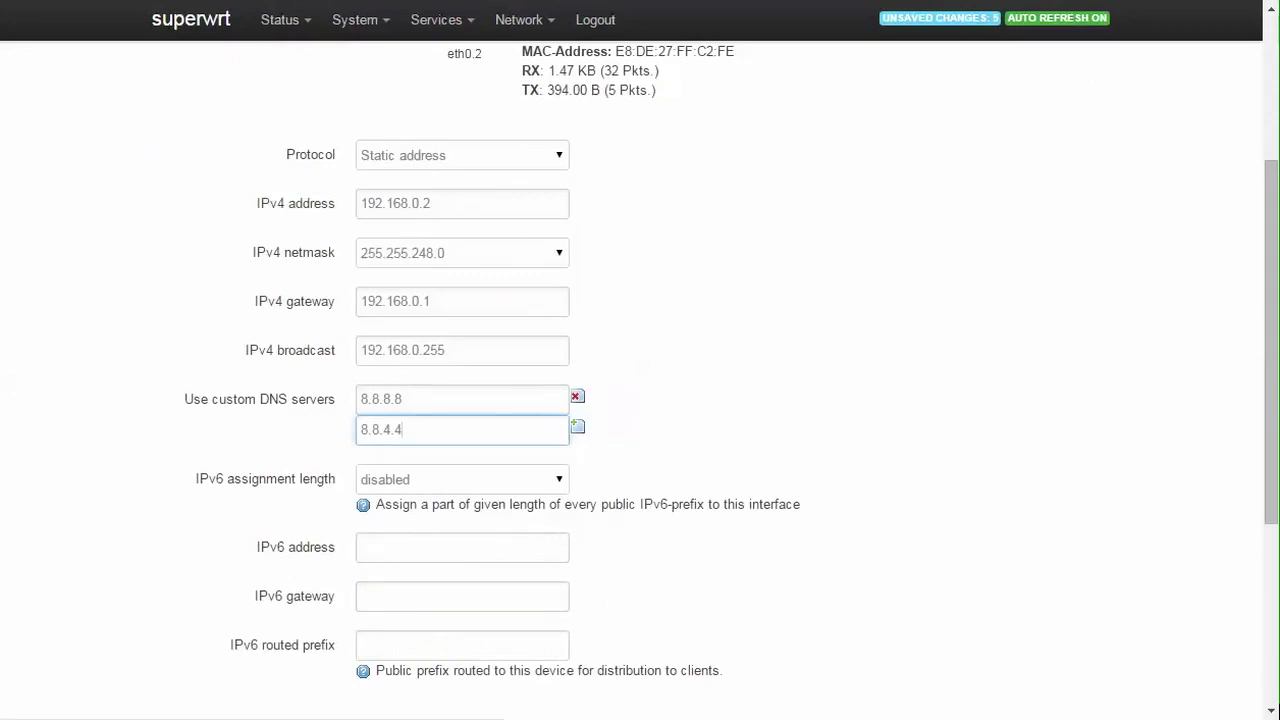
click(577, 430)
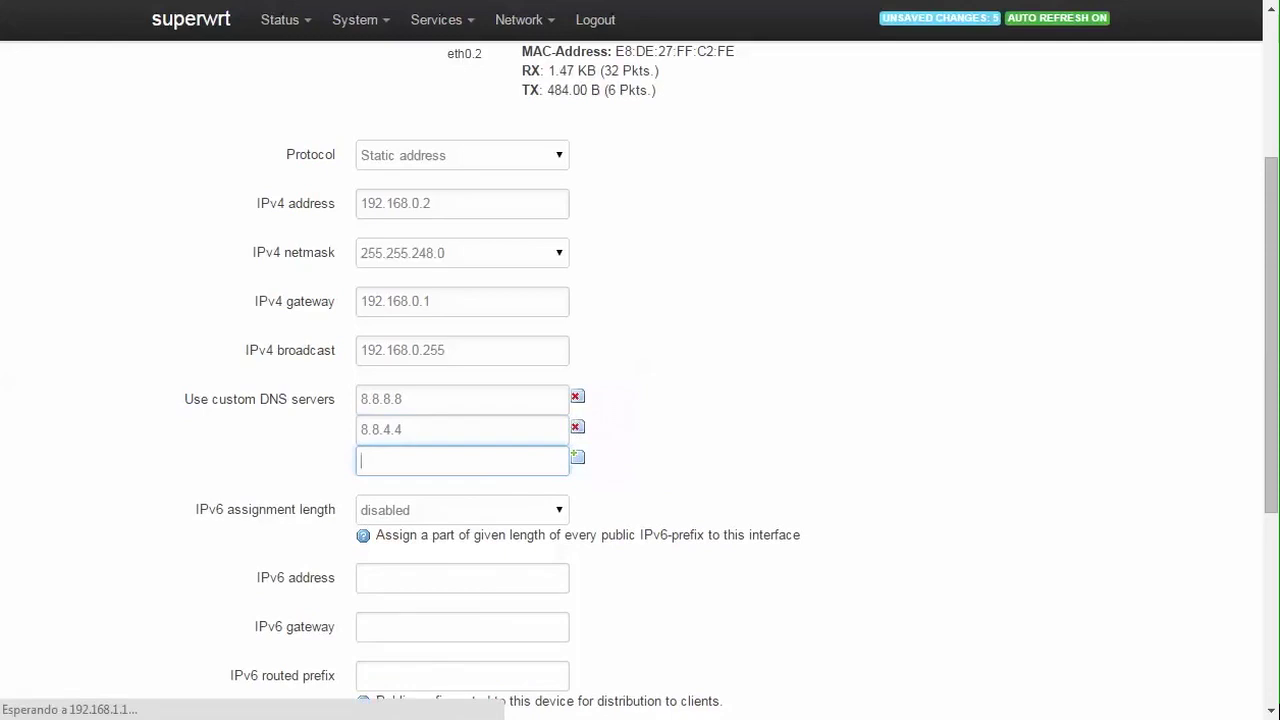
right_click(392, 464)
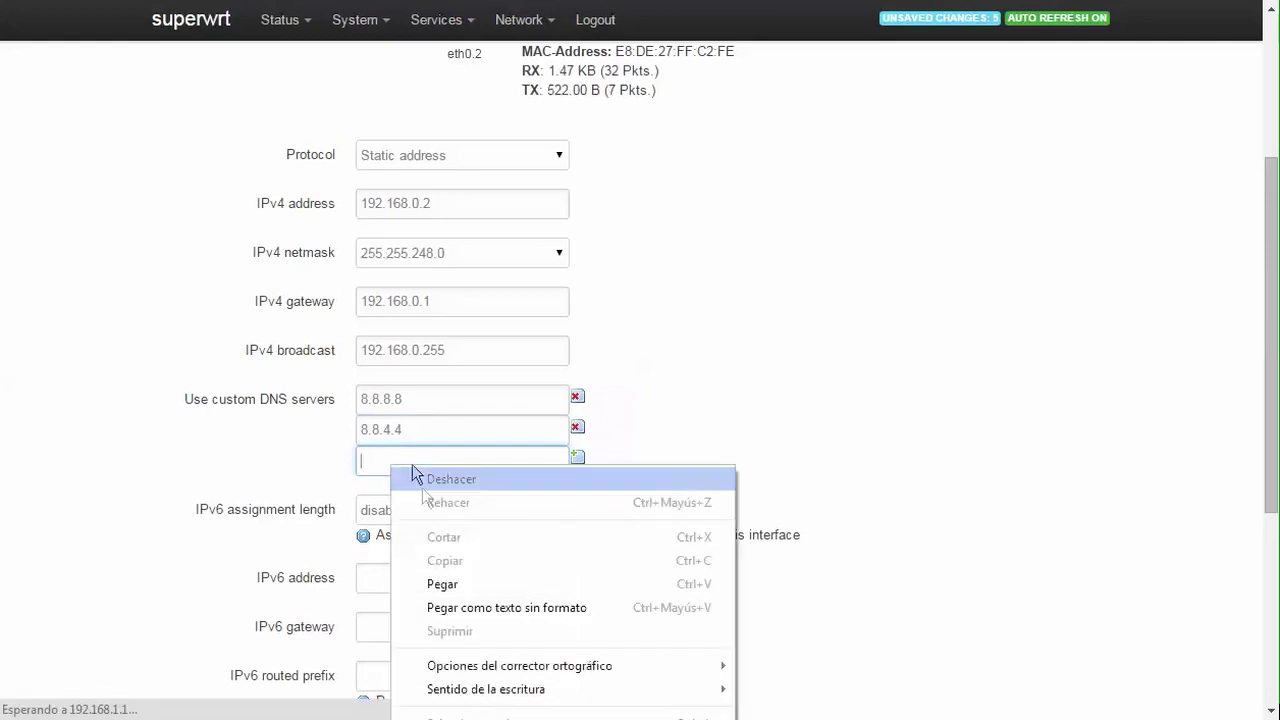
click(410, 583)
click(676, 474)
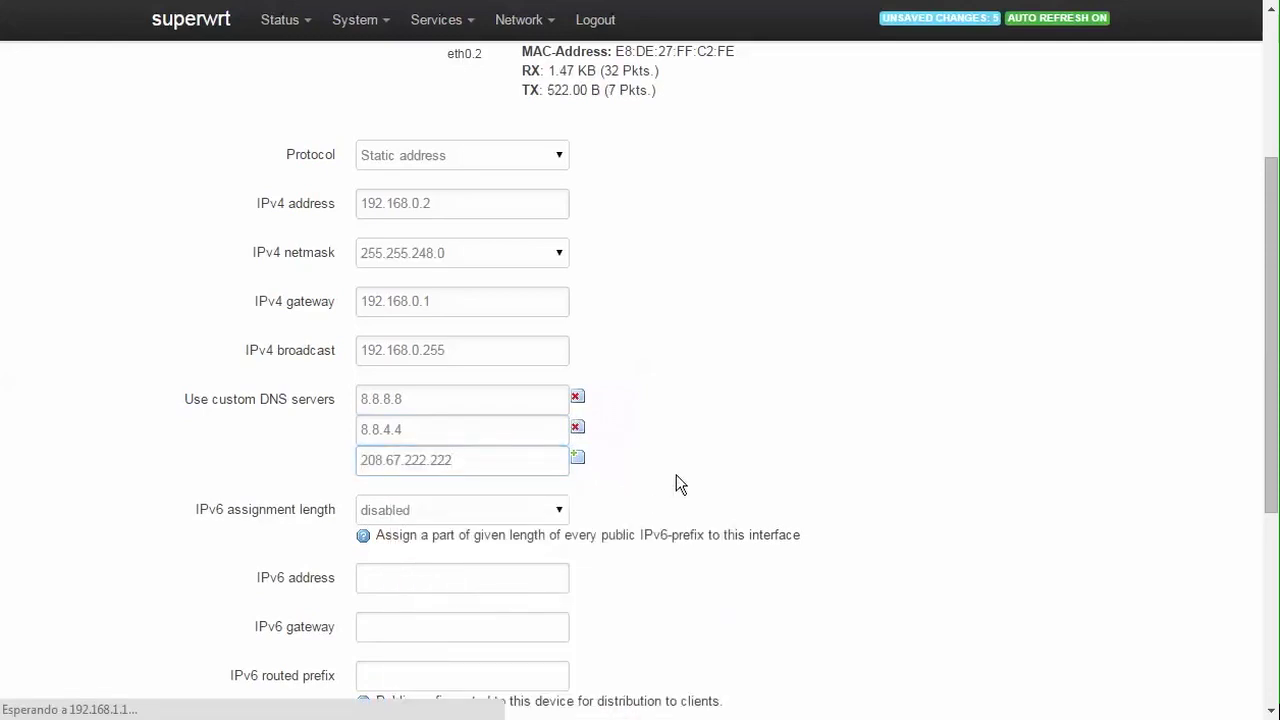
Step: Keep IPv6 assignment length disabled and save and apply the WAN settings
scroll(676, 474, down, 2)
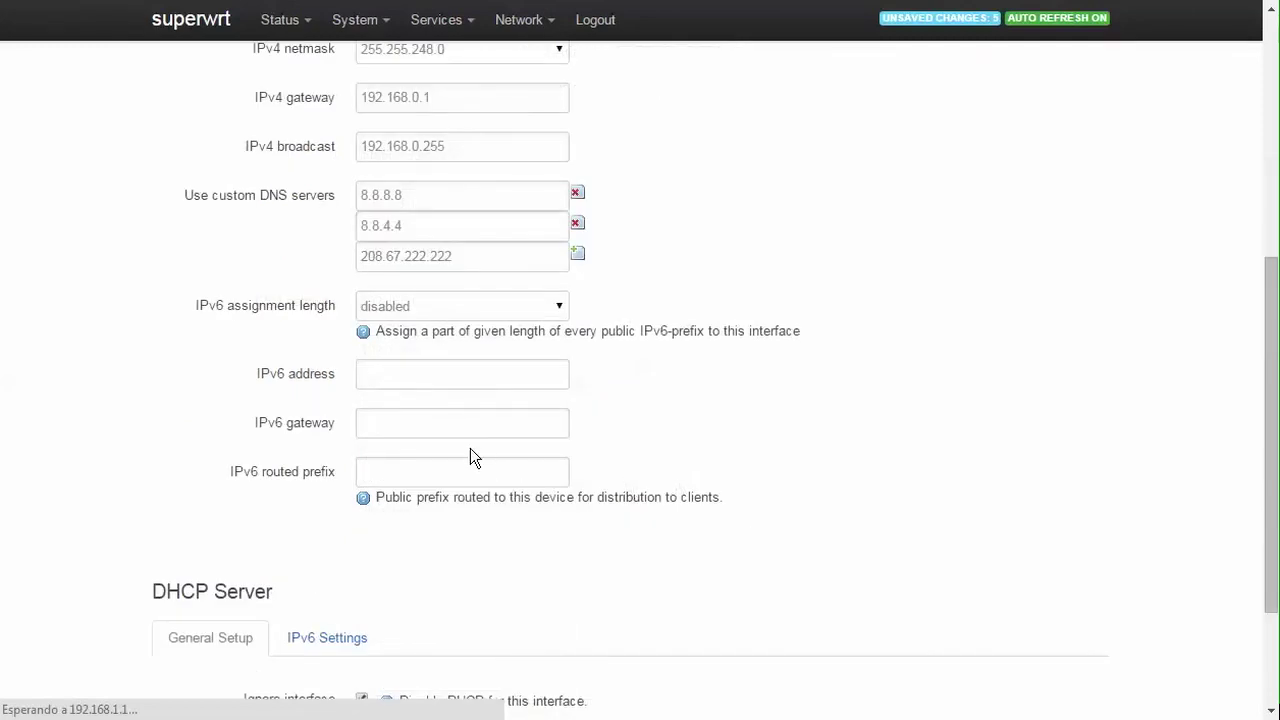
click(485, 310)
click(666, 309)
scroll(655, 325, down, 2)
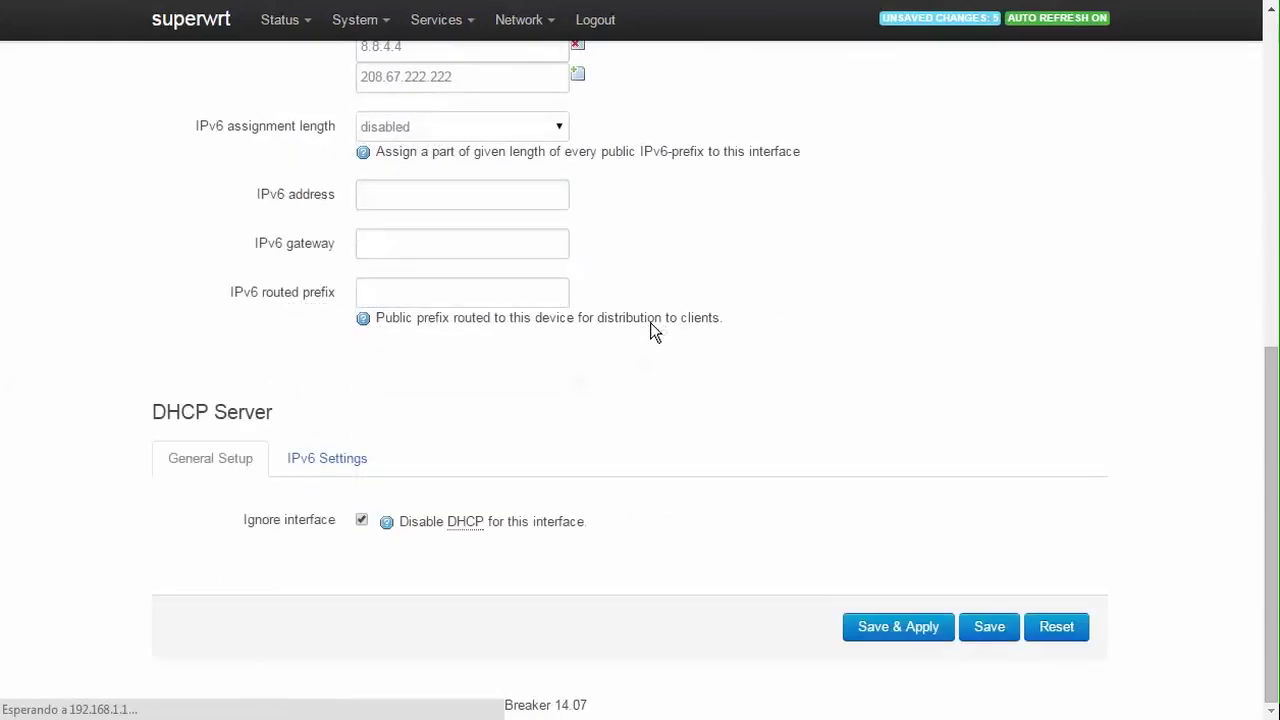
click(899, 633)
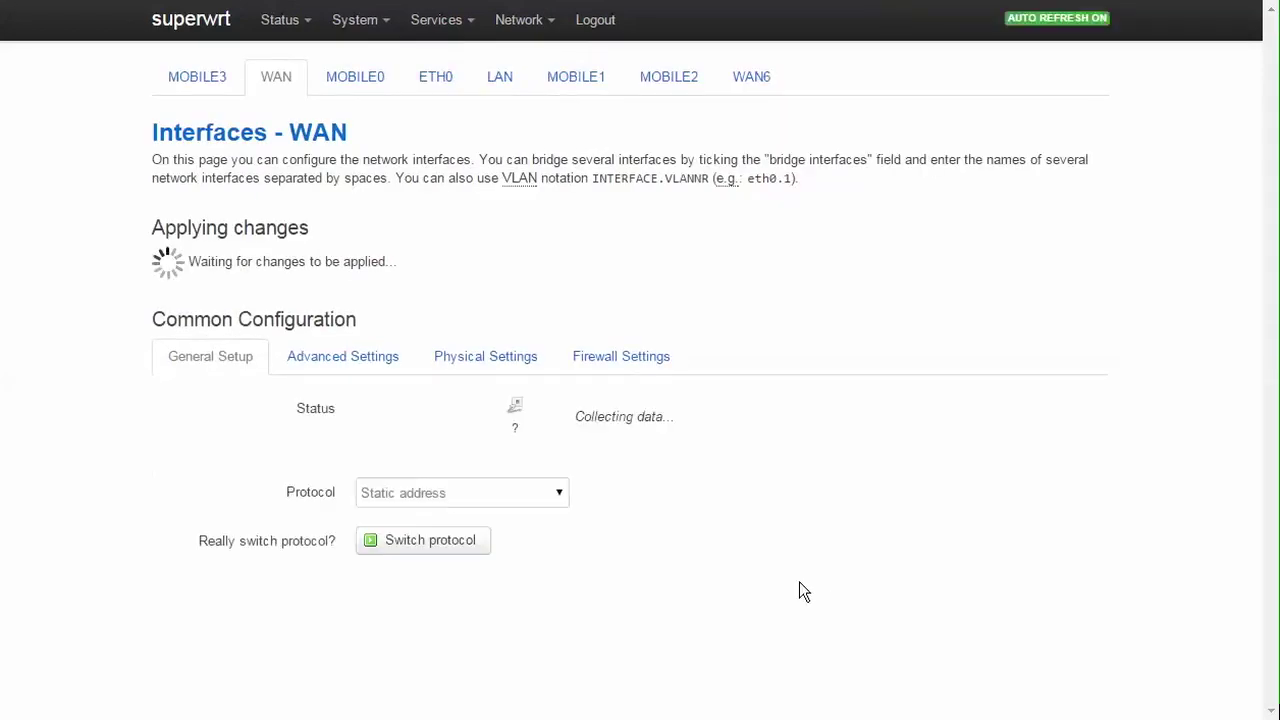
Step: Reconnect the WAN interface so it comes back up on 192.168.0.2/21
scroll(799, 591, down, 3)
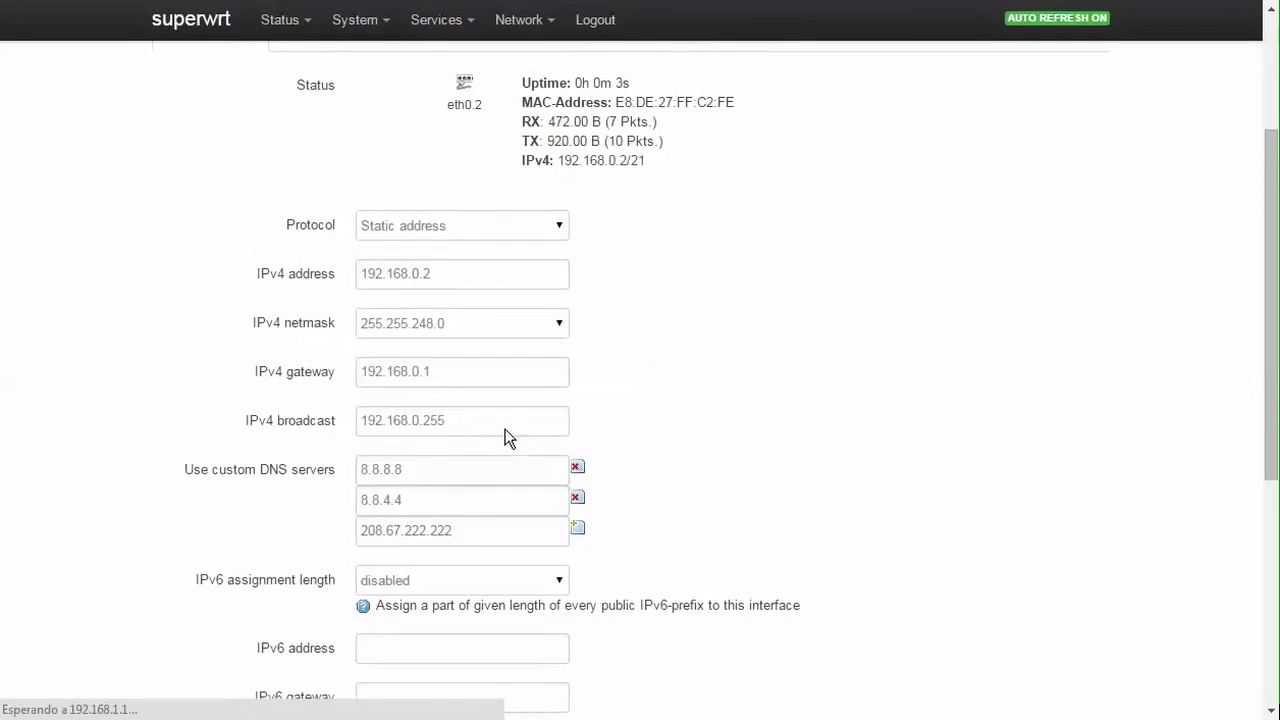
scroll(505, 437, up, 3)
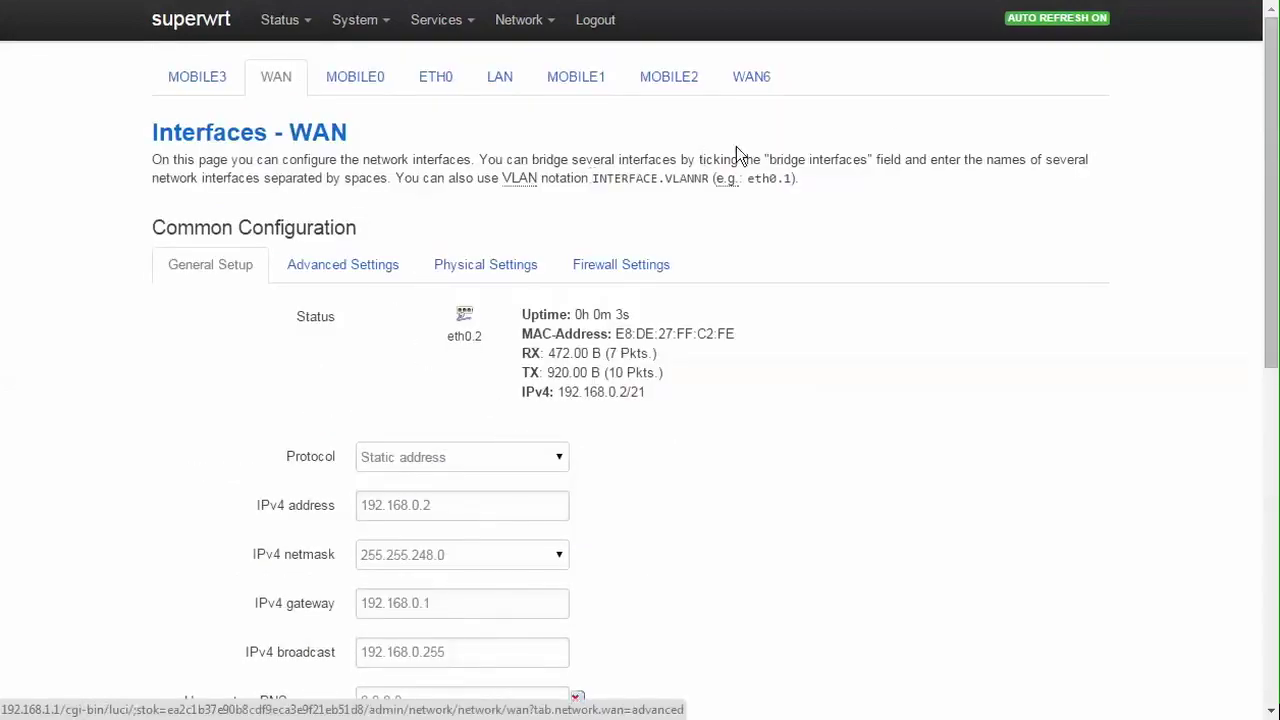
mouse_move(514, 34)
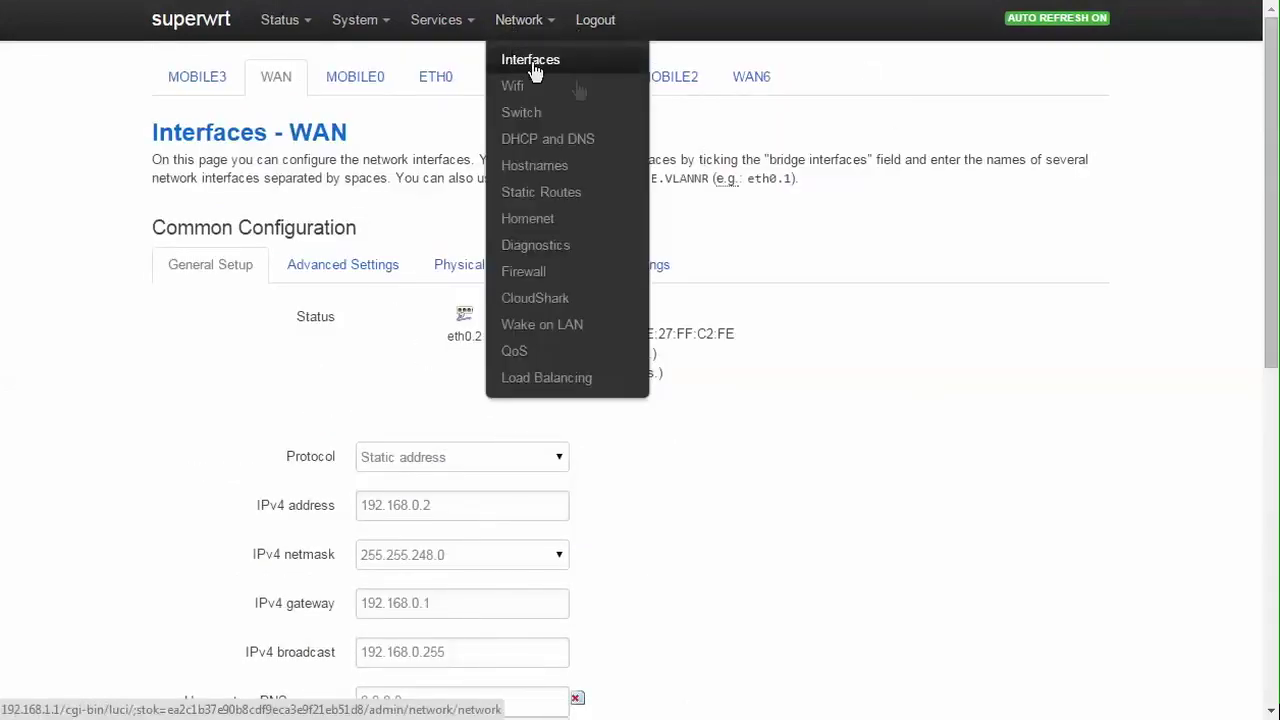
scroll(660, 207, down, 4)
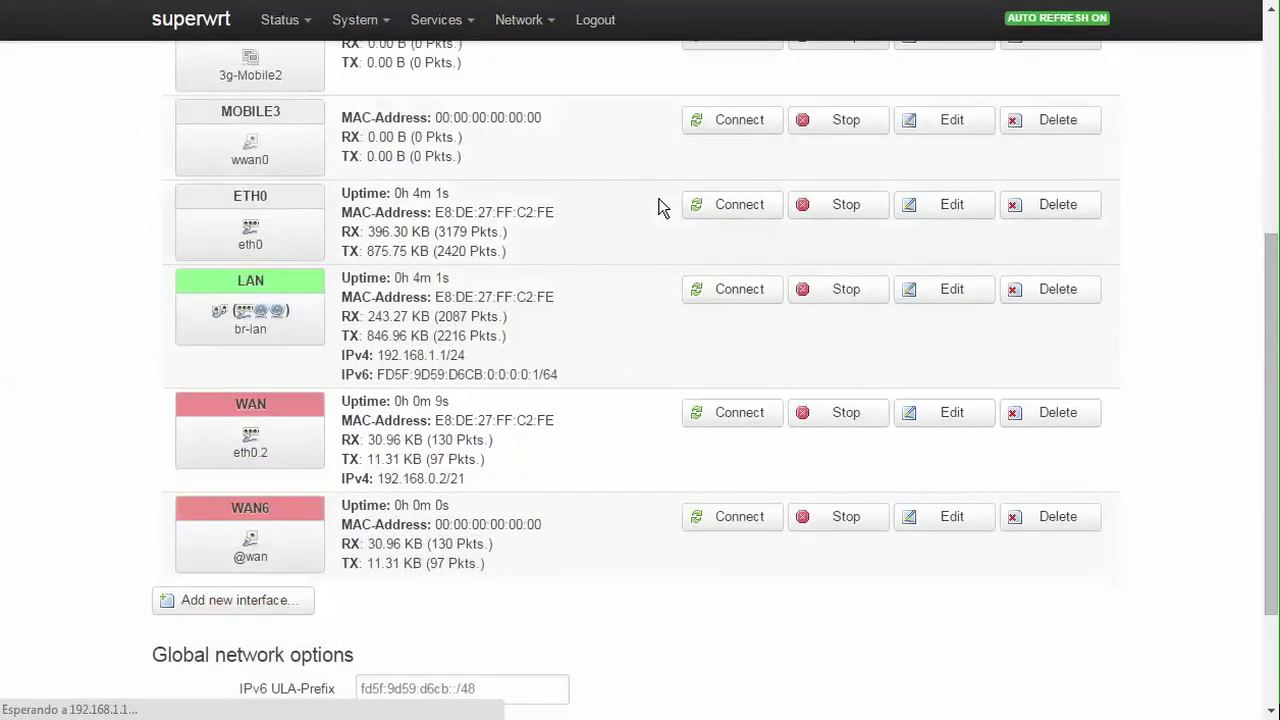
click(747, 425)
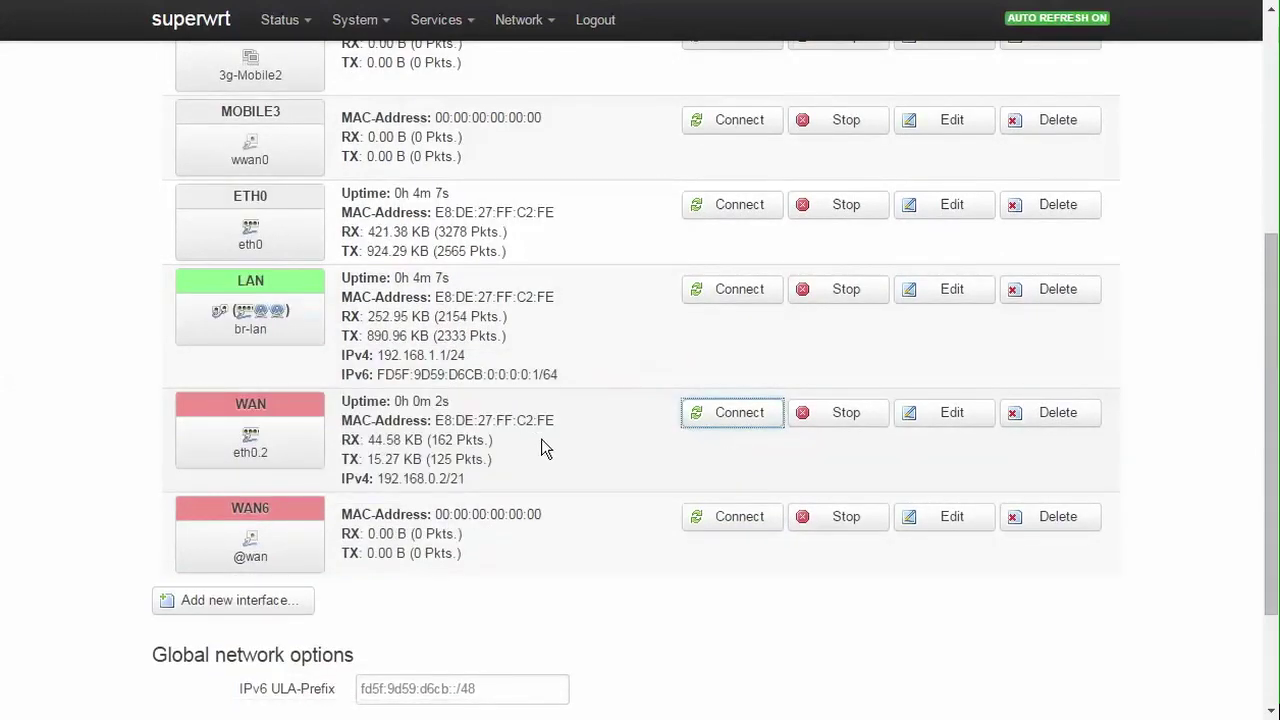
scroll(541, 439, up, 5)
mouse_move(540, 24)
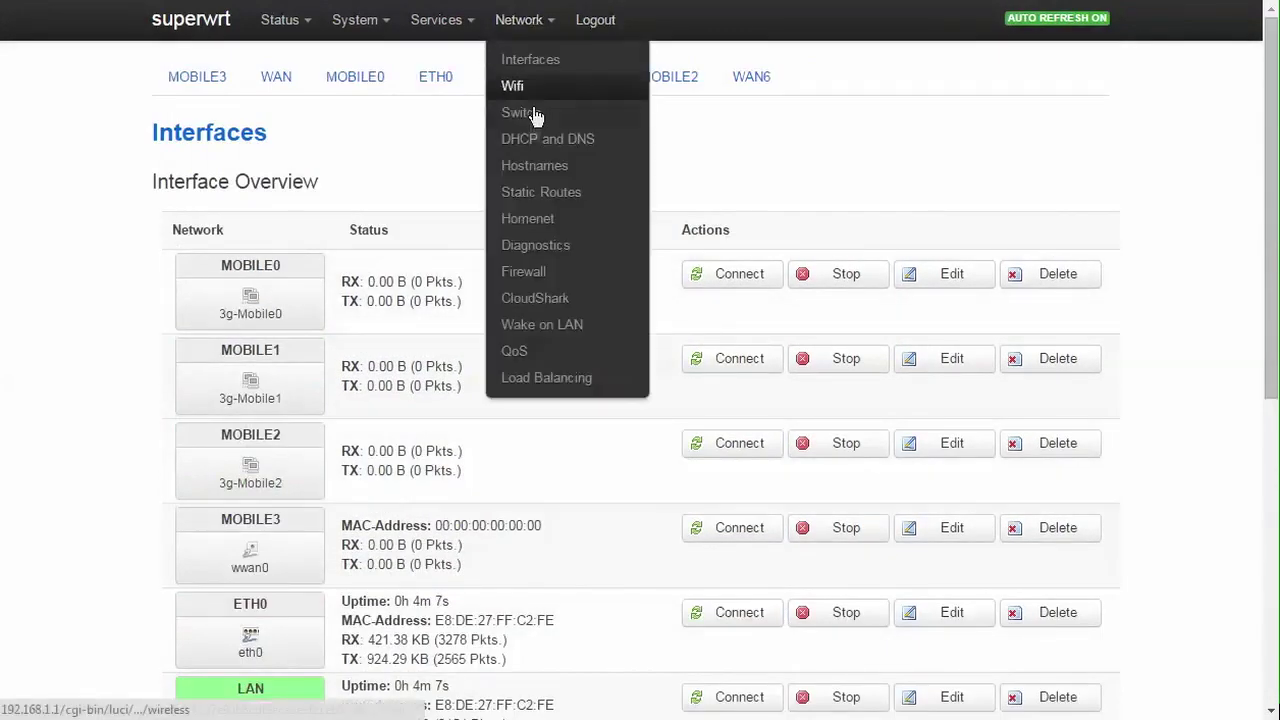
Step: Ping openwrt.org from Diagnostics and highlight the statistics: 5 packets received, 0% loss
click(545, 247)
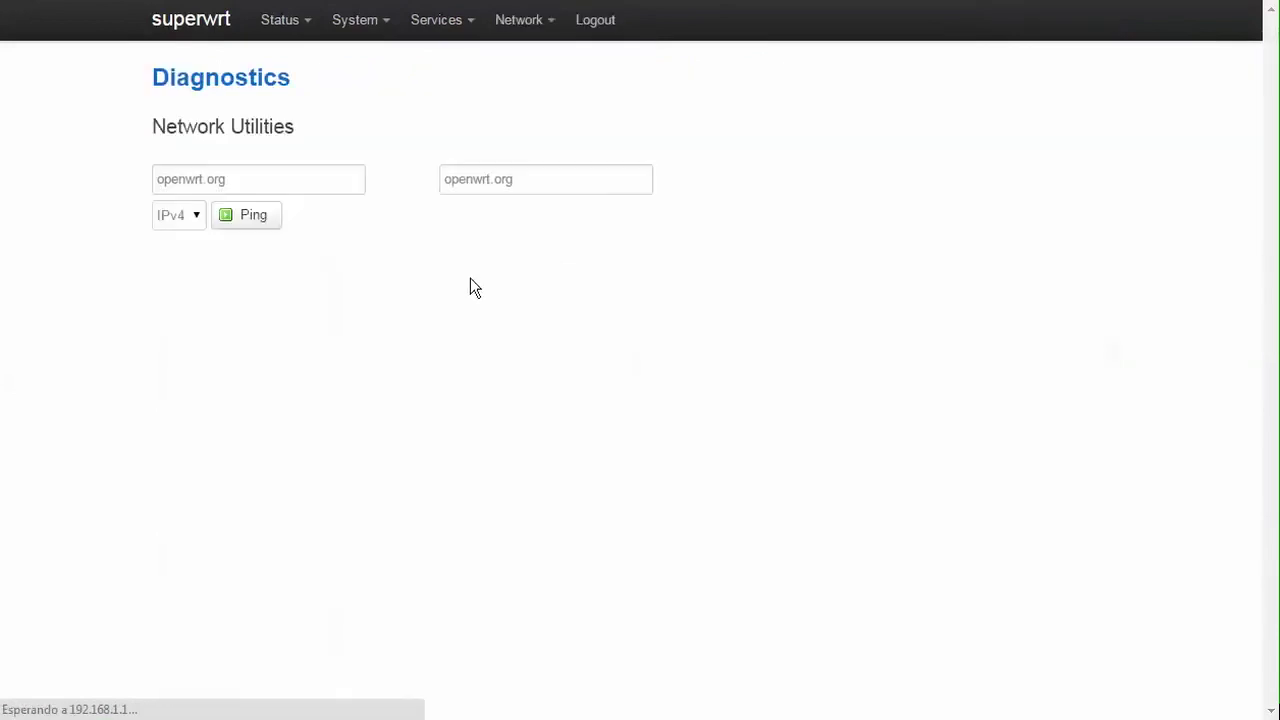
click(270, 222)
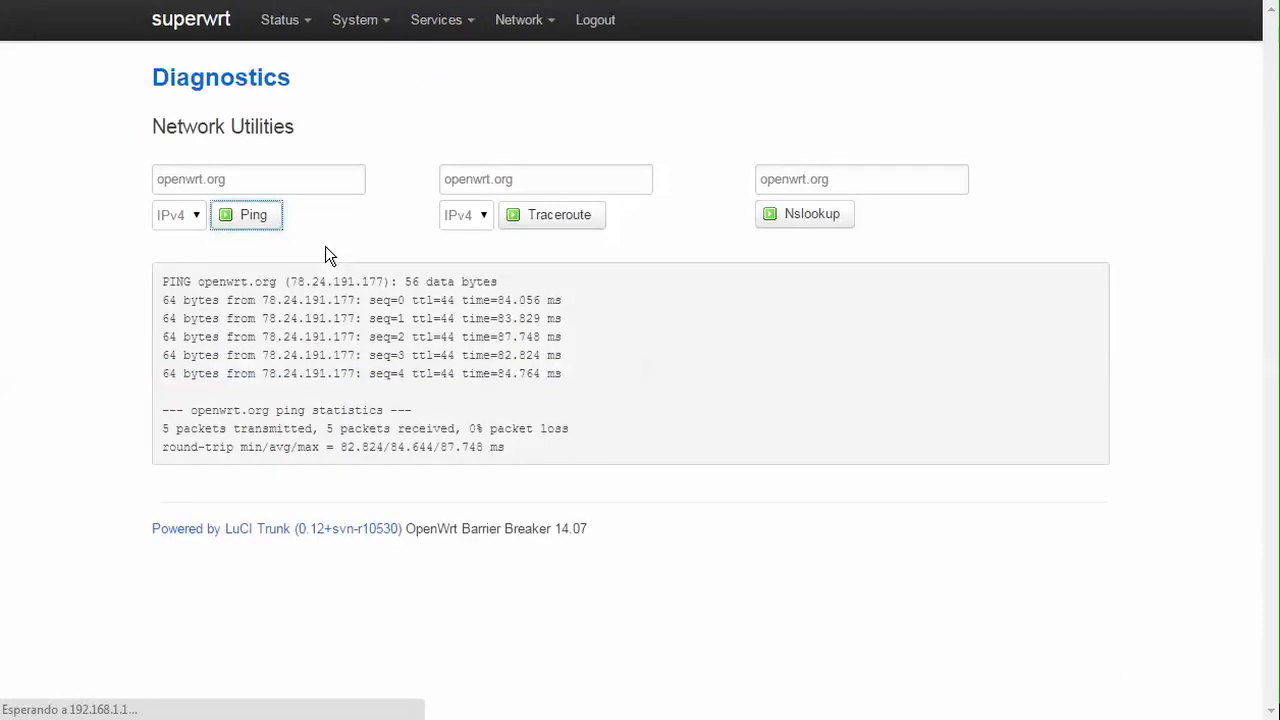
drag(361, 428, 449, 449)
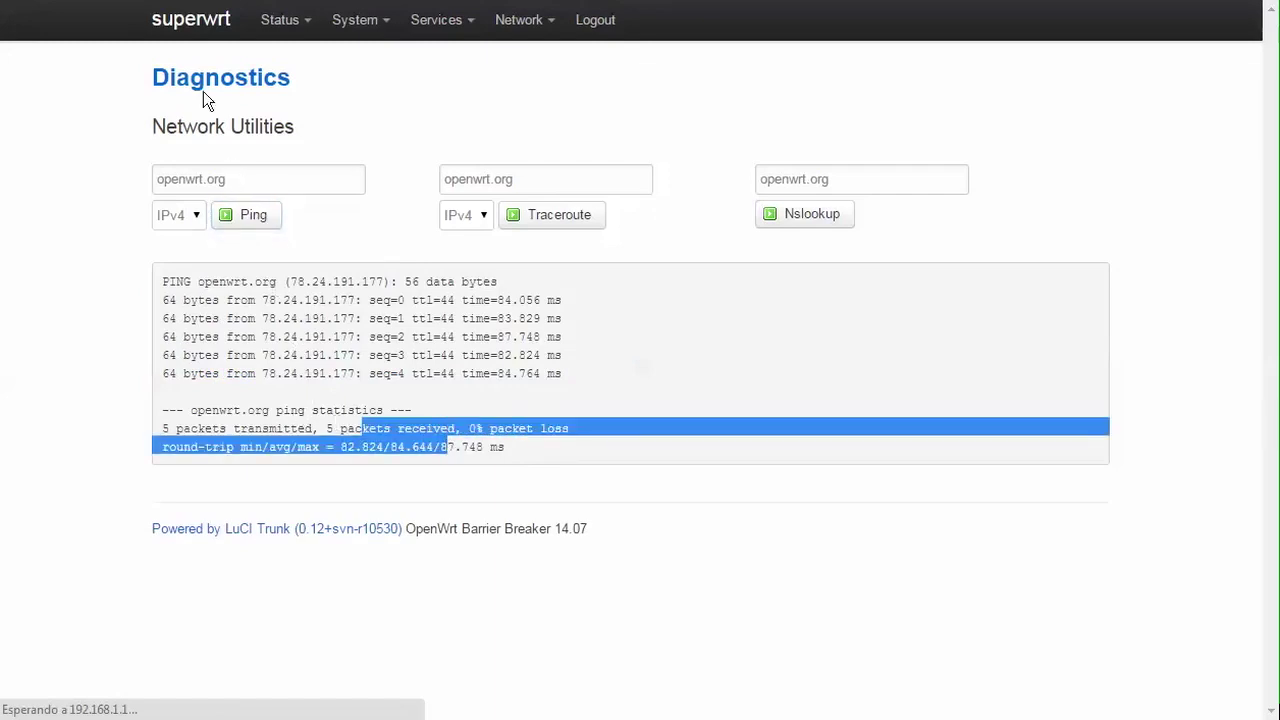
mouse_move(276, 30)
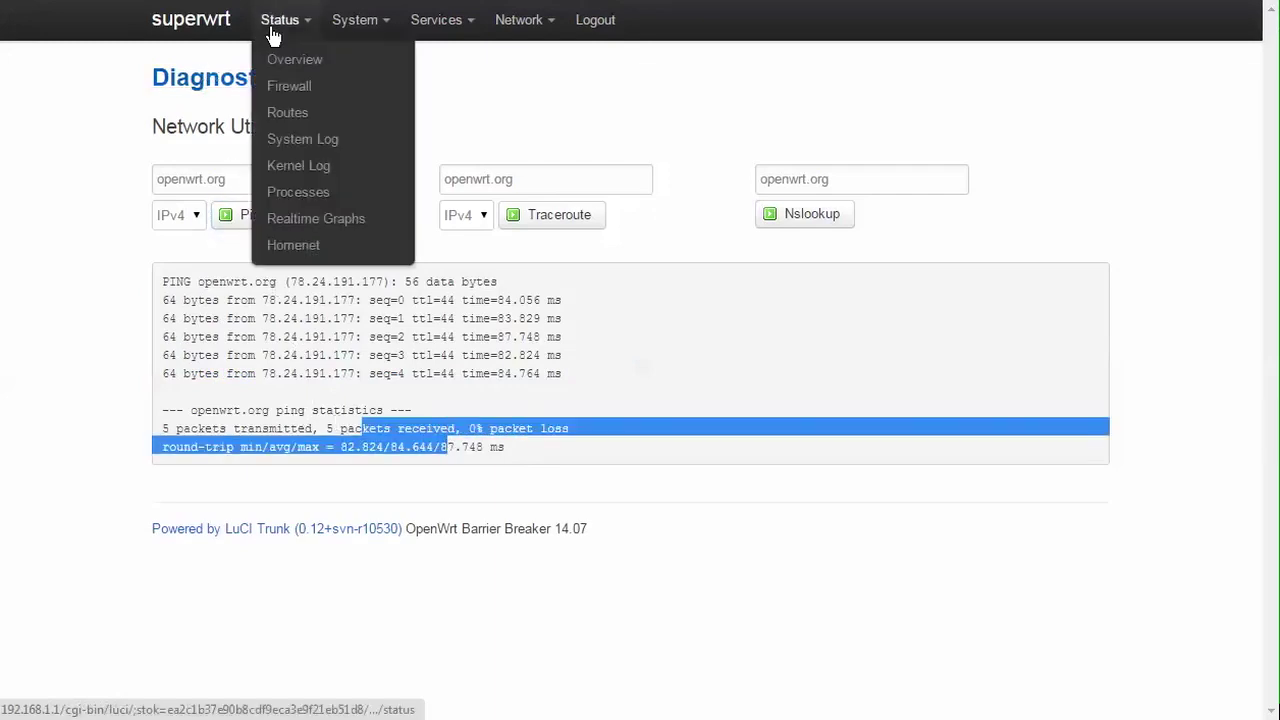
Step: Show the Realtime Graphs Traffic page charting the br-lan interface
click(314, 220)
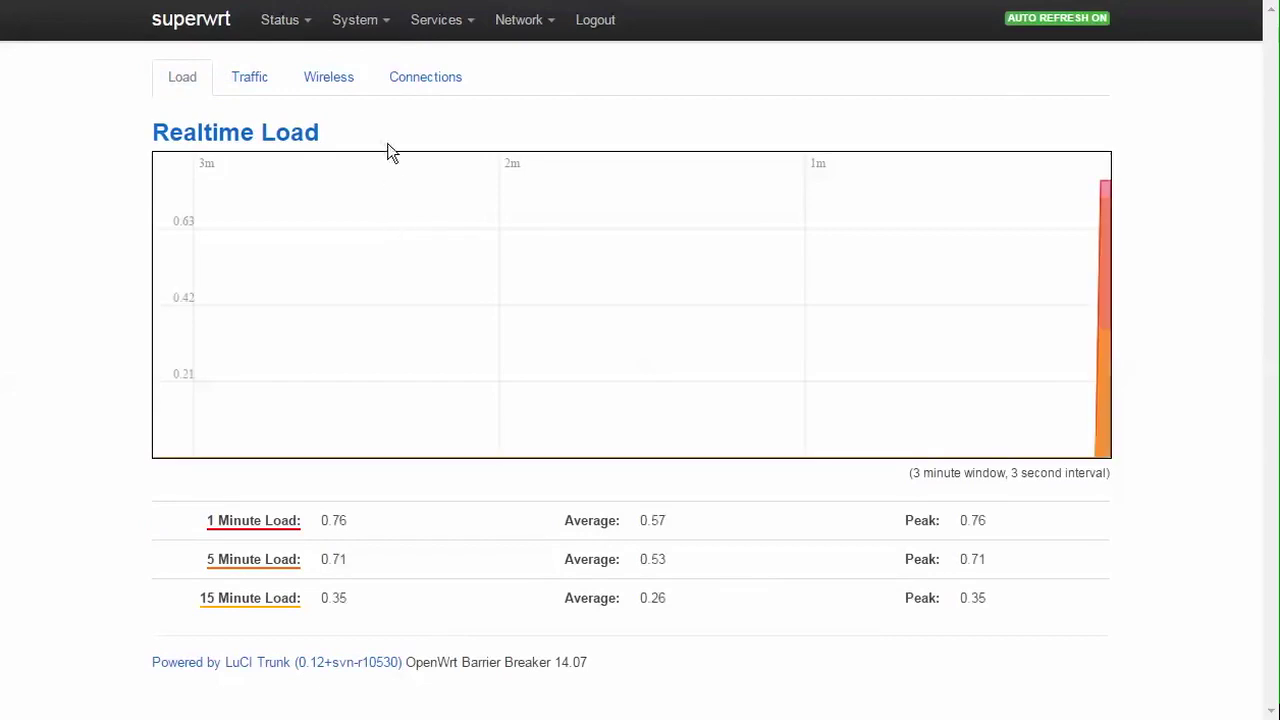
click(270, 92)
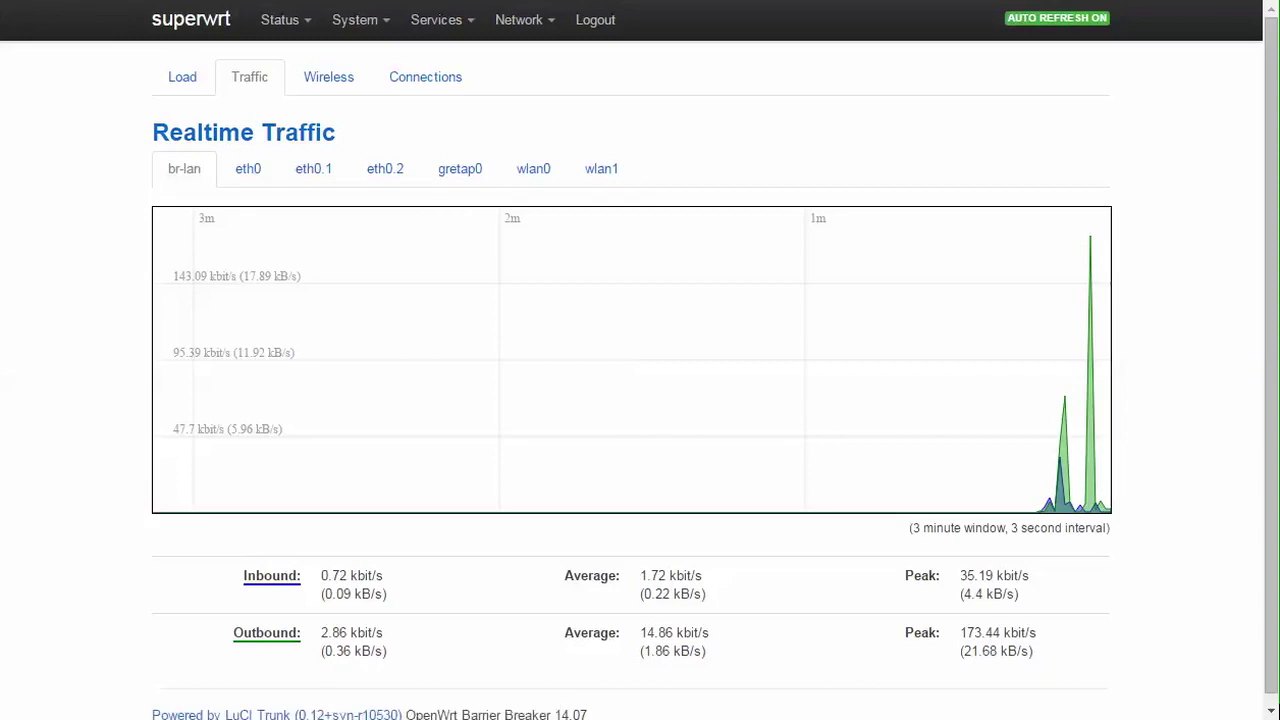
Step: Search Google for 'test de velocidad' using the address-bar suggestion
key(ctrl+l)
text(test)
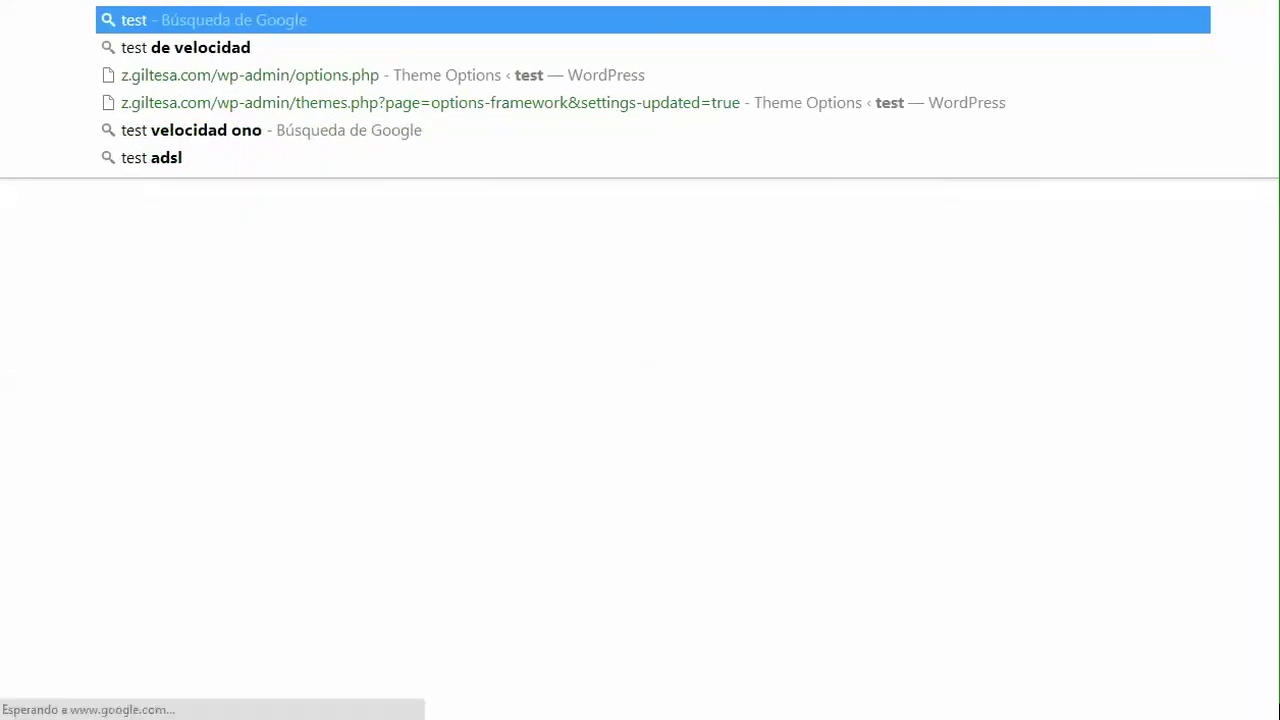
key(Down)
key(Return)
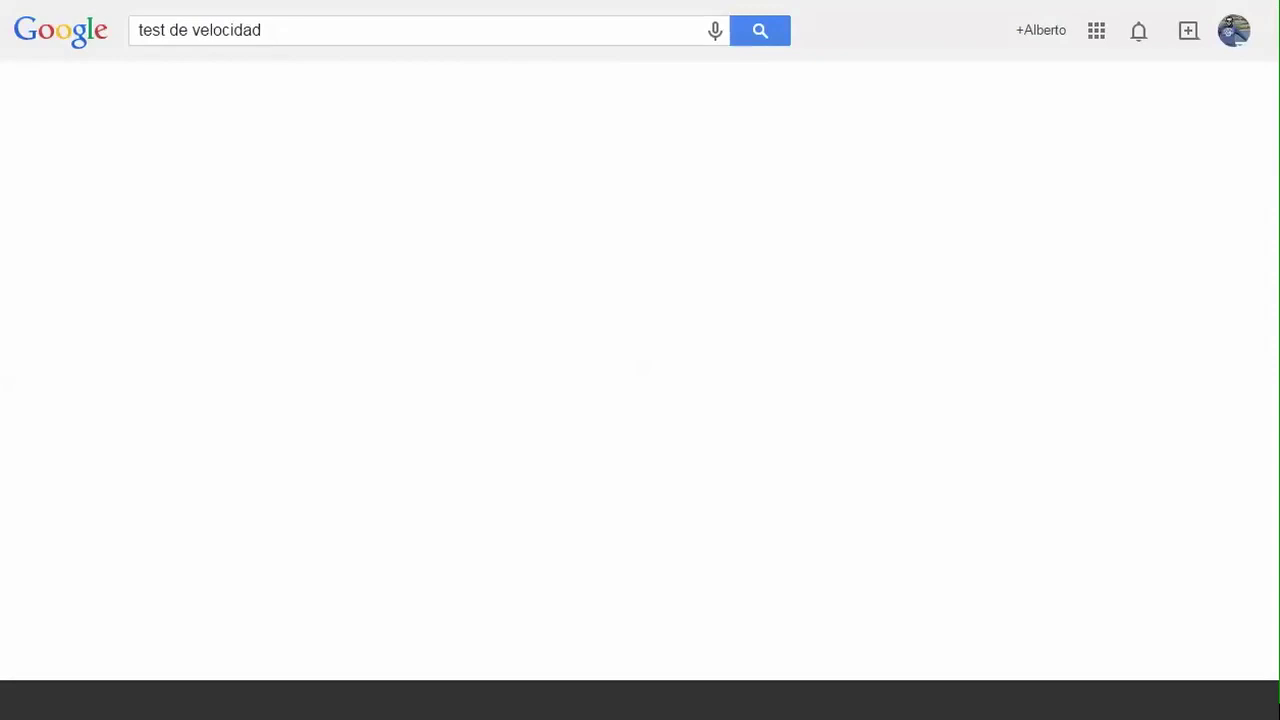